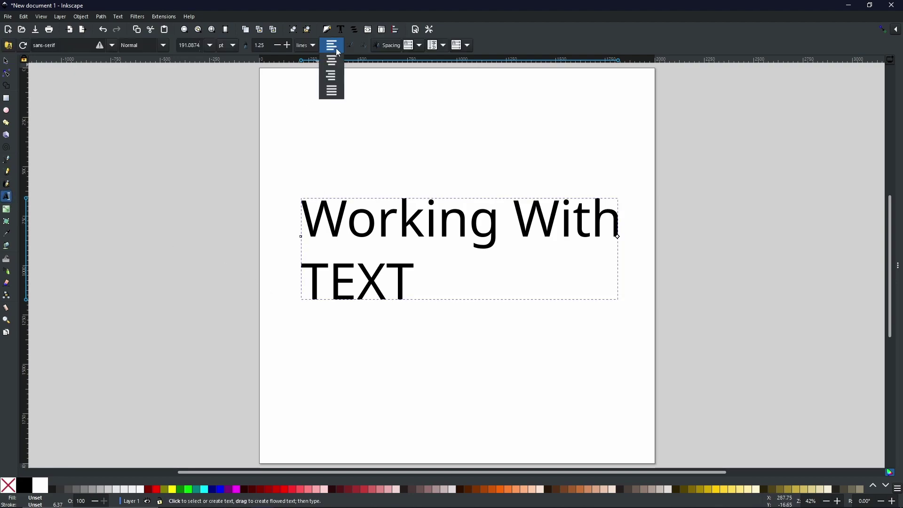
# Centre-align the "Working With TEXT" lines and set their font family to Tilt Neon
pyautogui.click(332, 60)
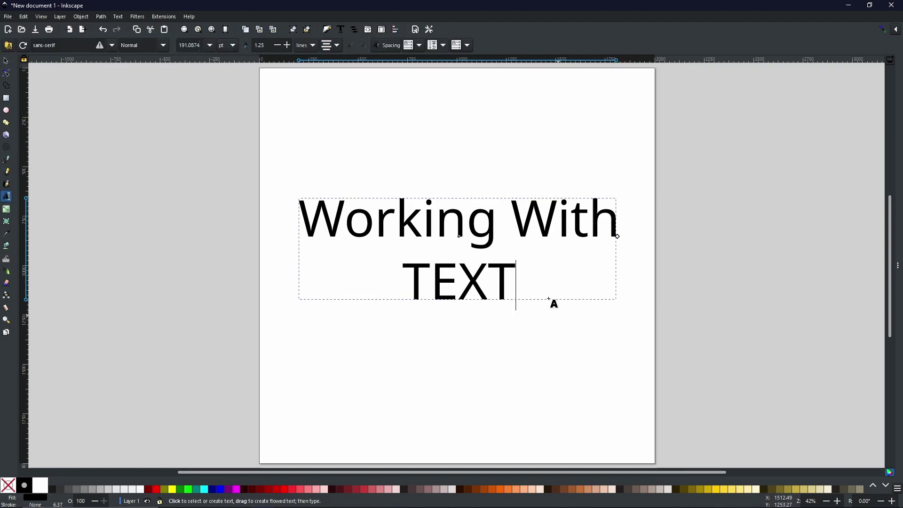
pyautogui.click(112, 46)
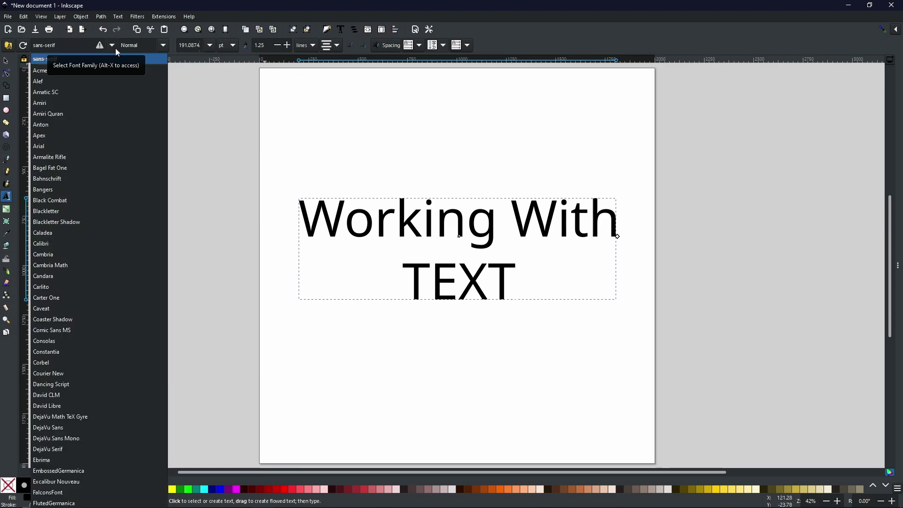
pyautogui.scroll(-10, 120, 267)
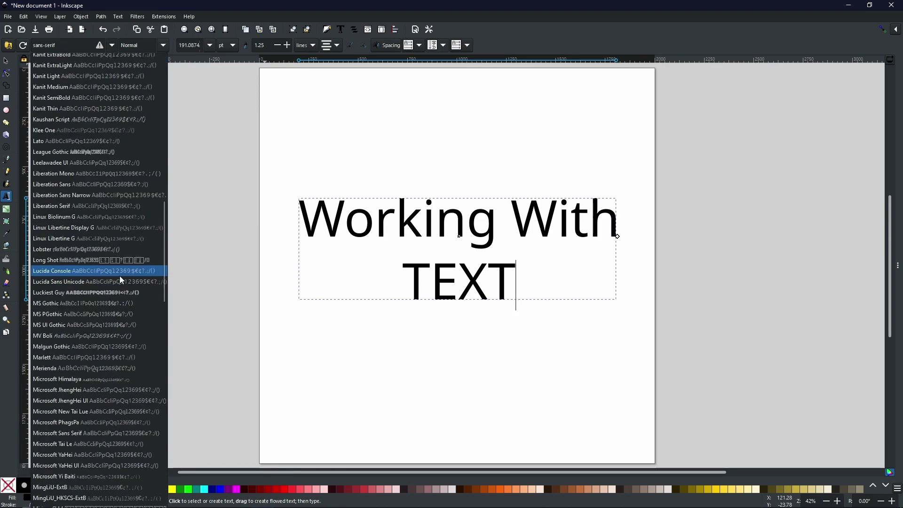
pyautogui.scroll(-4, 118, 277)
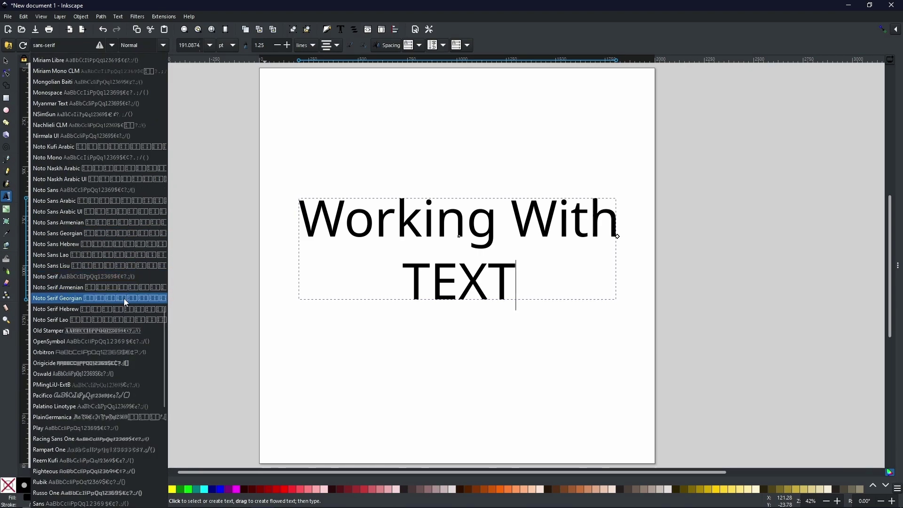
pyautogui.scroll(-11, 119, 311)
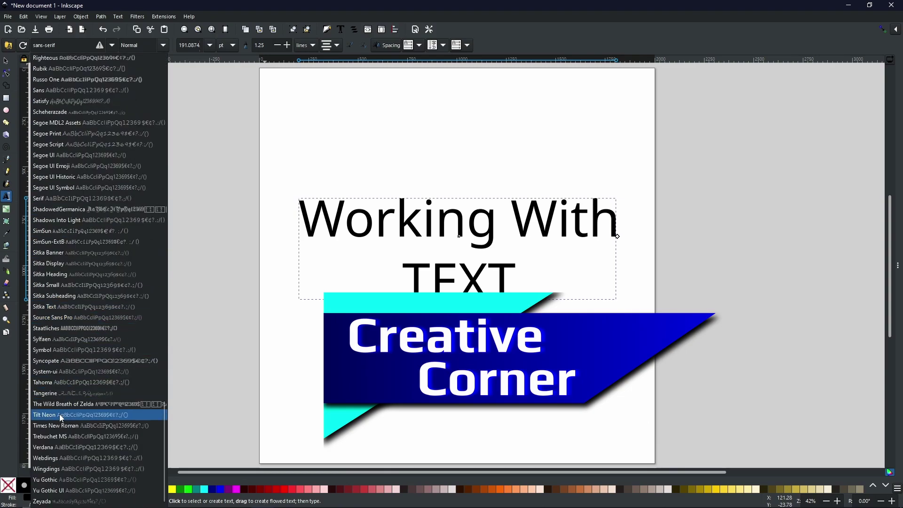
pyautogui.press('Escape')
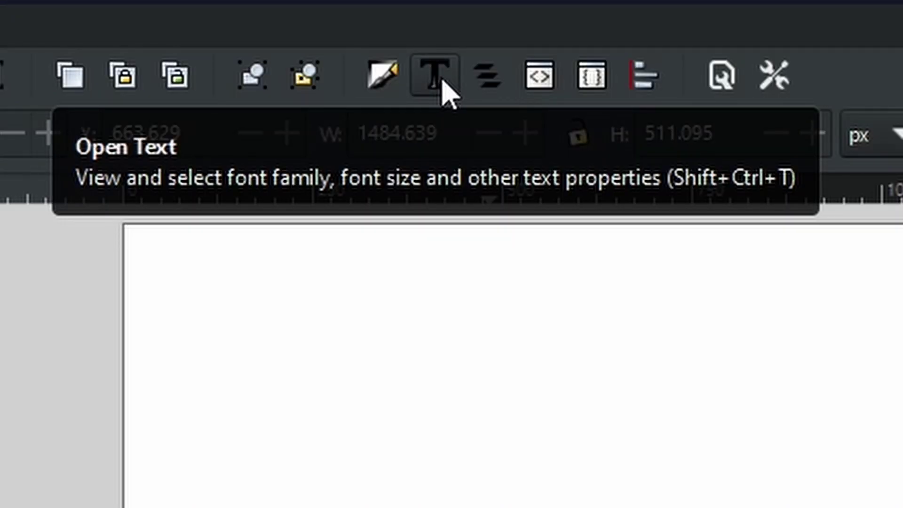
# Open the Text and Font dialog, widen it, and activate the Text tool
pyautogui.click(443, 81)
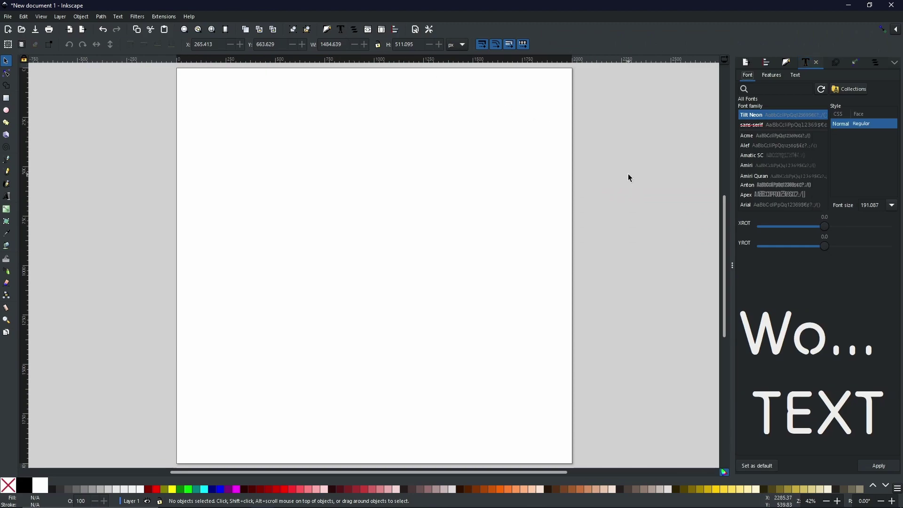
pyautogui.moveTo(732, 258); pyautogui.dragTo(650, 259)
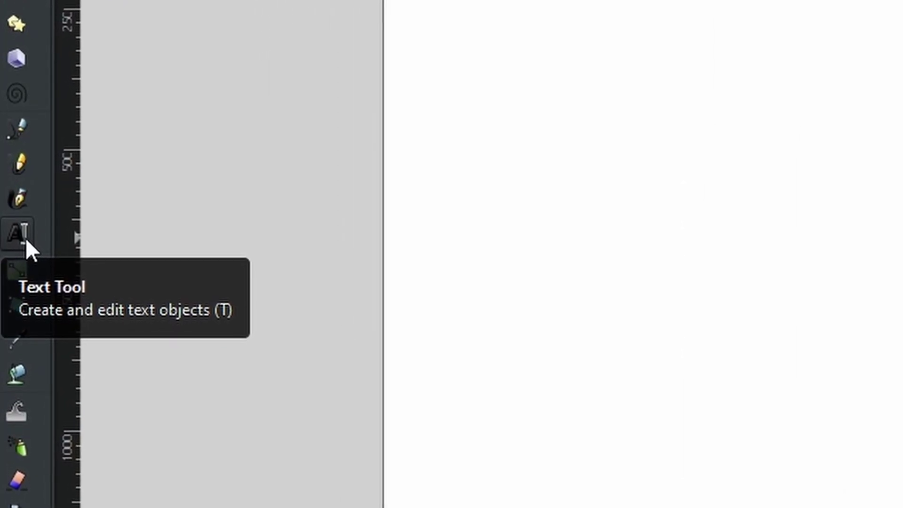
pyautogui.click(26, 239)
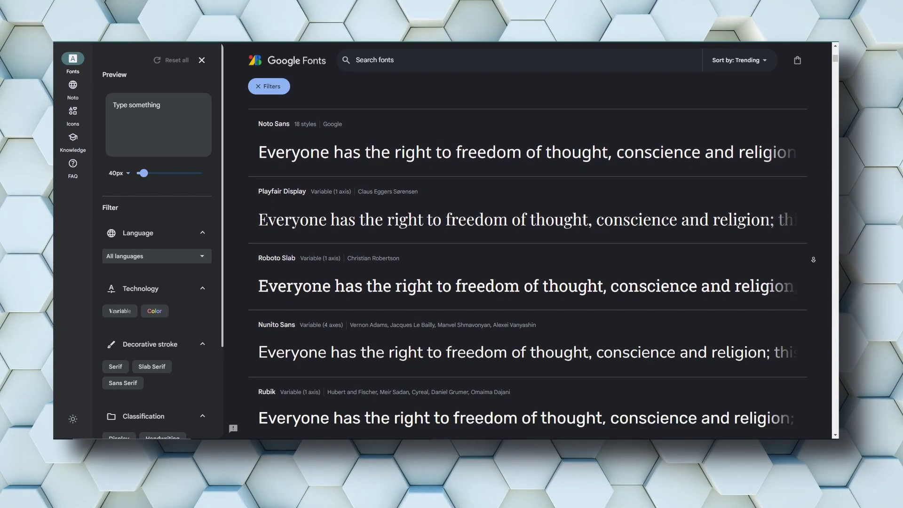
# On Google Fonts, find the Tilt Neon typeface and download its family as the zipped folder Tilt_Neon
pyautogui.middleClick(812, 256)
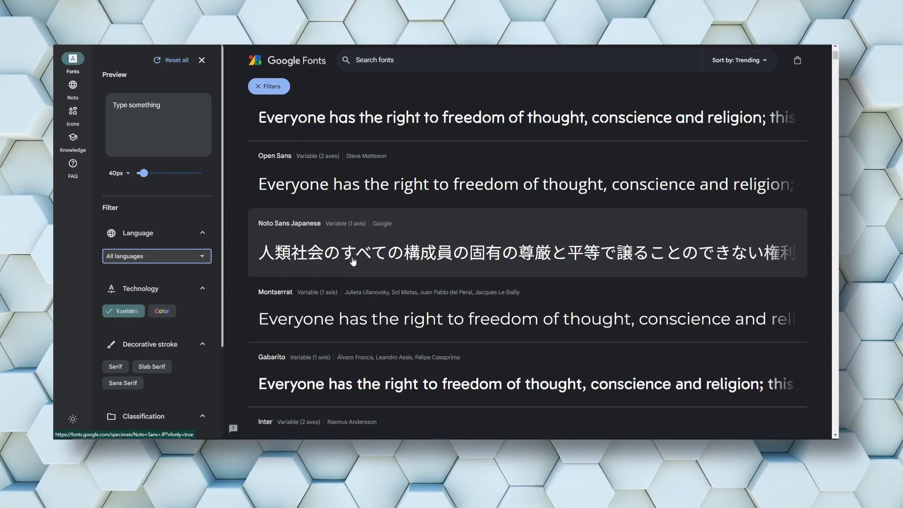
pyautogui.click(481, 125)
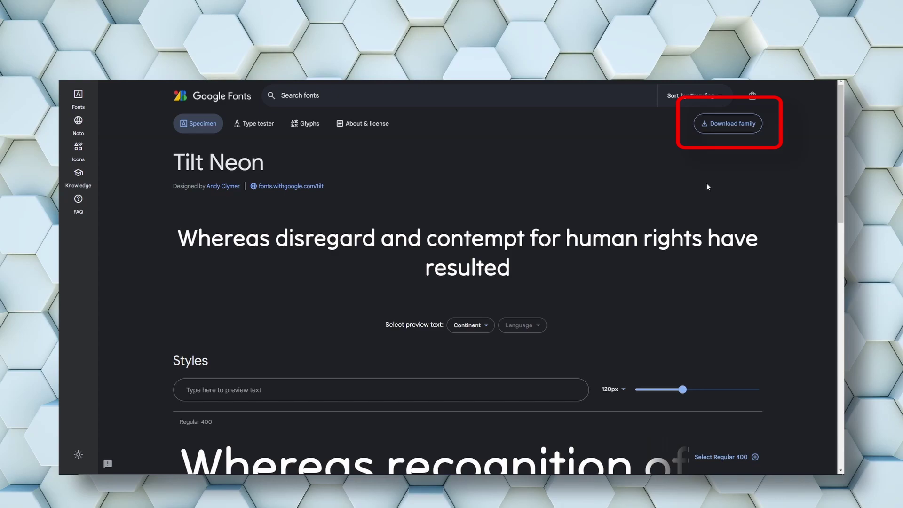
pyautogui.click(725, 128)
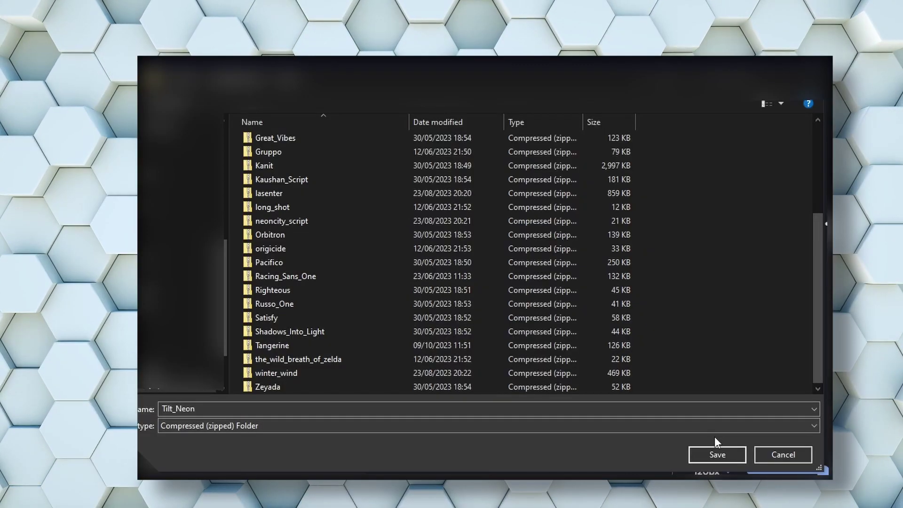
pyautogui.click(716, 456)
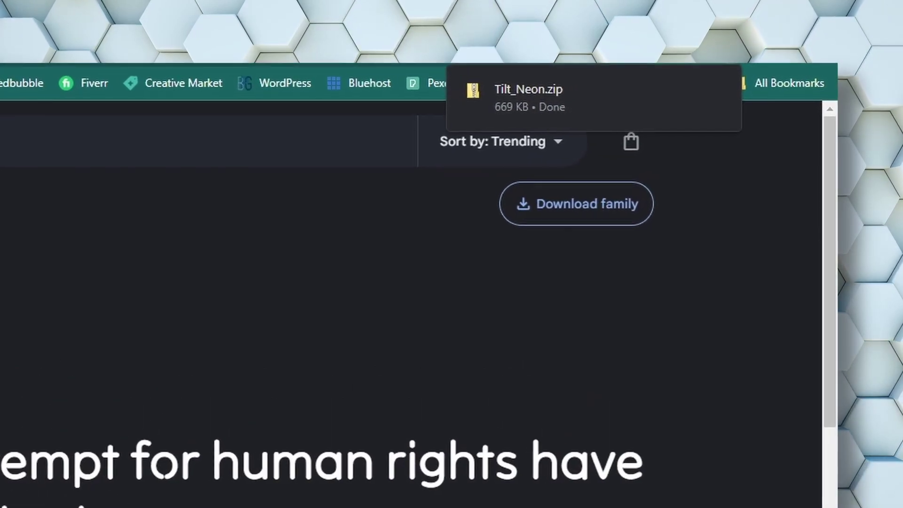
# Open the downloaded Tilt_Neon.zip and install its TiltNeon-Regular-VariableFont TrueType file
pyautogui.moveTo(577, 93)
pyautogui.click(447, 121)
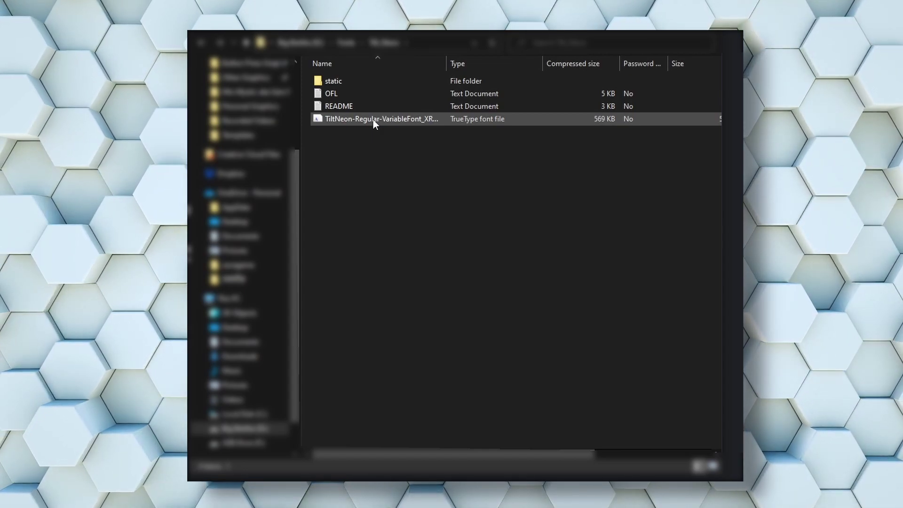
pyautogui.doubleClick(373, 120)
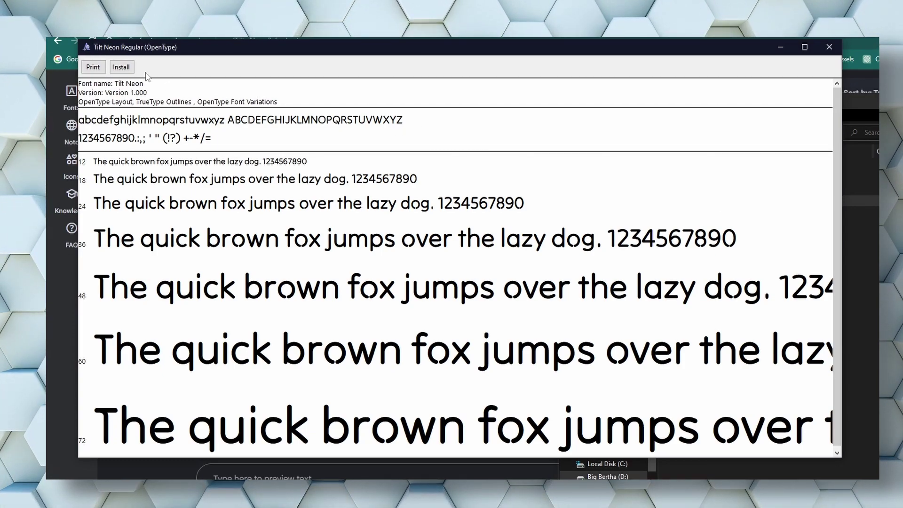
pyautogui.click(116, 68)
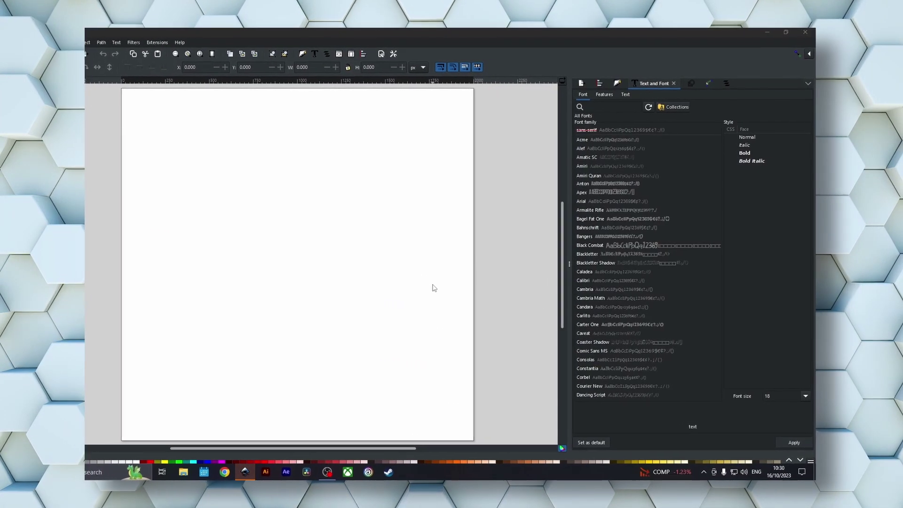
# Switch to Inkscape and select the newly installed Tilt Neon in the Text and Font family list
pyautogui.scroll(-10, 561, 341)
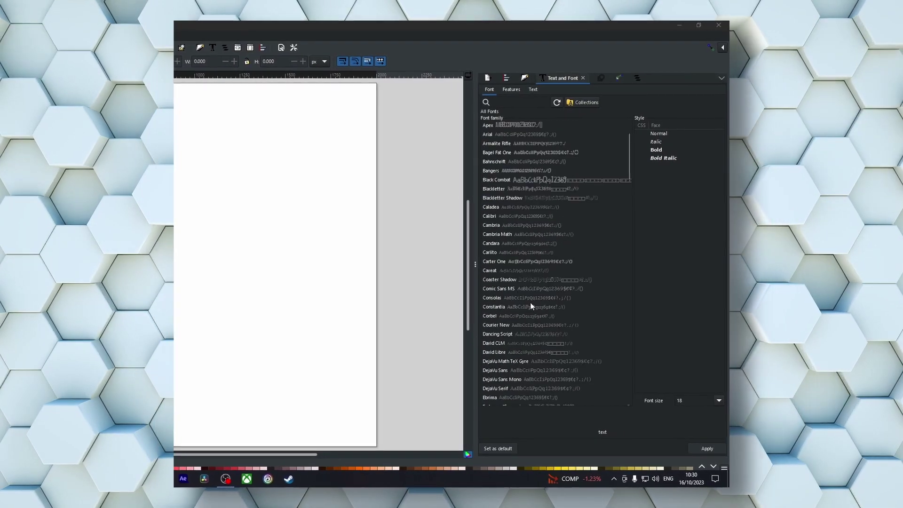
pyautogui.scroll(-15, 476, 302)
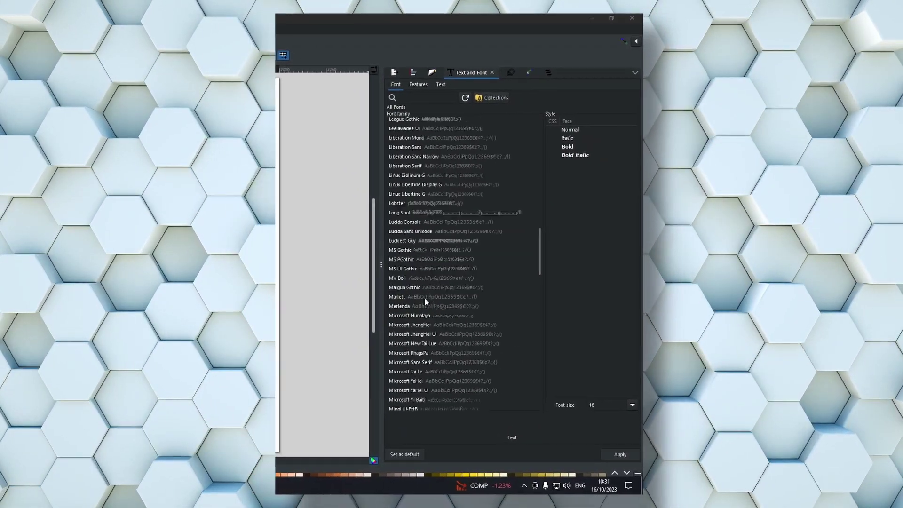
pyautogui.scroll(-15, 375, 296)
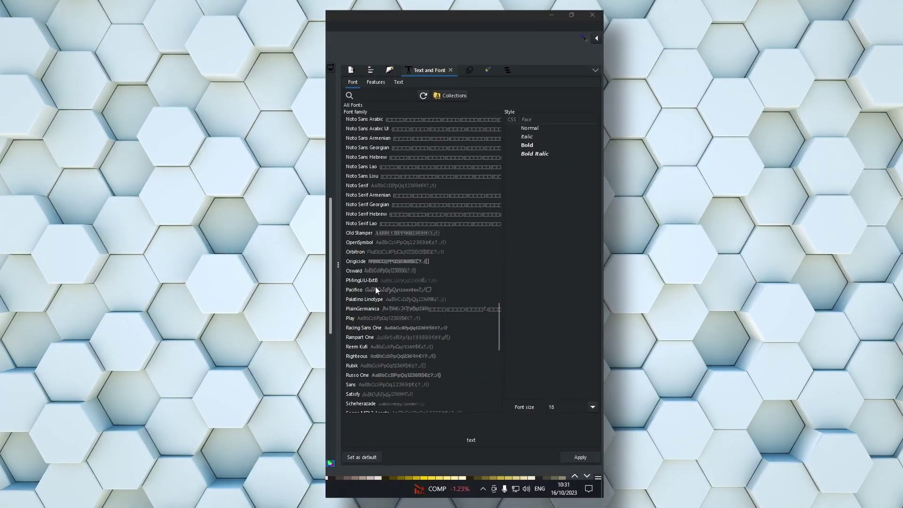
pyautogui.scroll(-7, 374, 286)
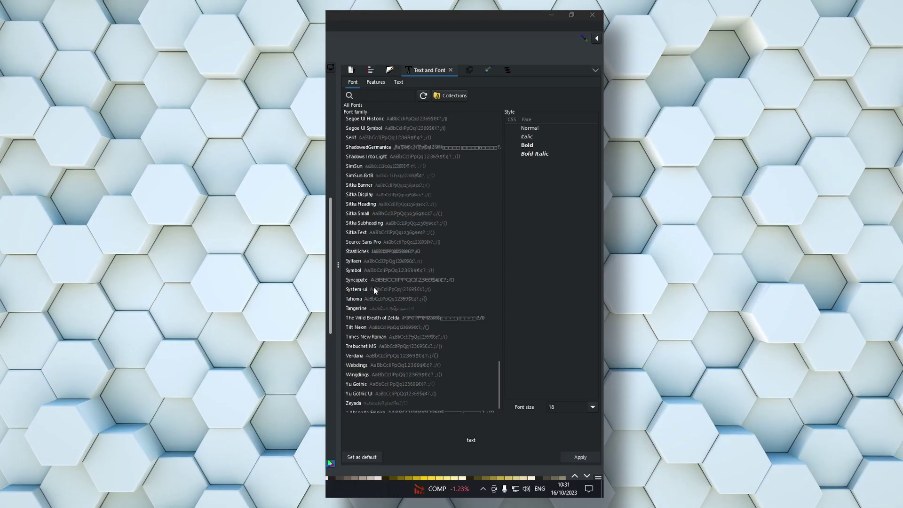
pyautogui.click(364, 328)
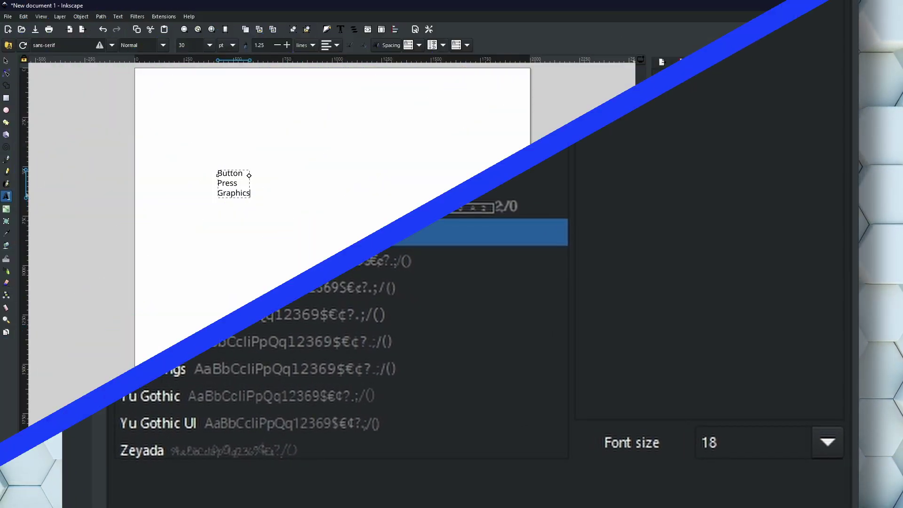
# Look through the font families for the "Button Press Graphics" text and highlight Tilt Neon
pyautogui.scroll(-12, 706, 254)
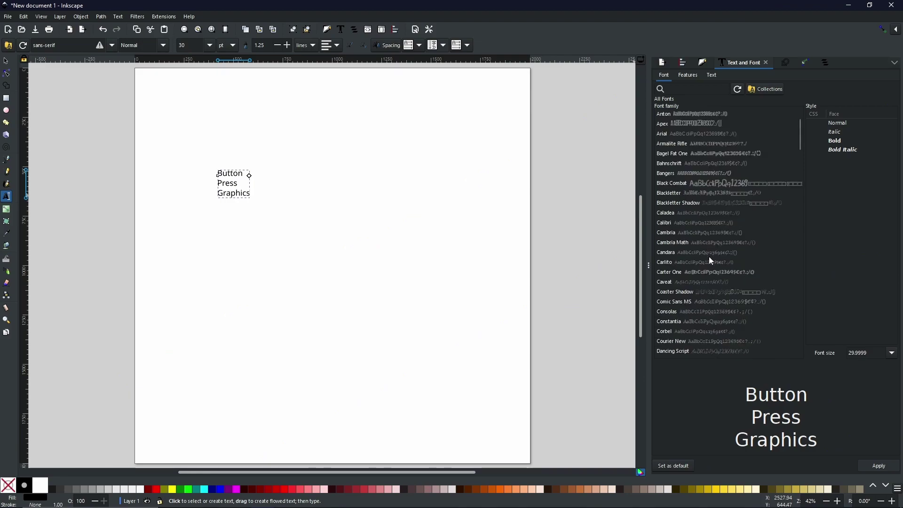
pyautogui.scroll(-10, 692, 264)
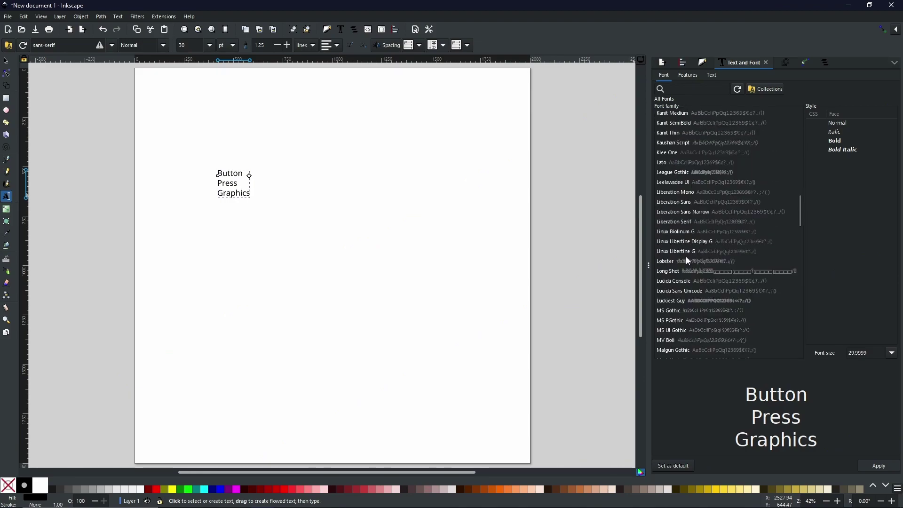
pyautogui.scroll(-10, 685, 266)
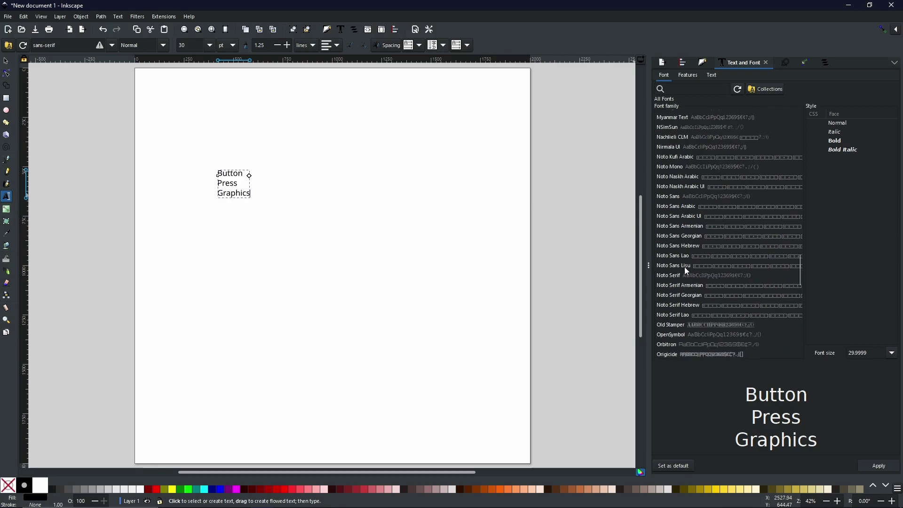
pyautogui.scroll(-4, 684, 268)
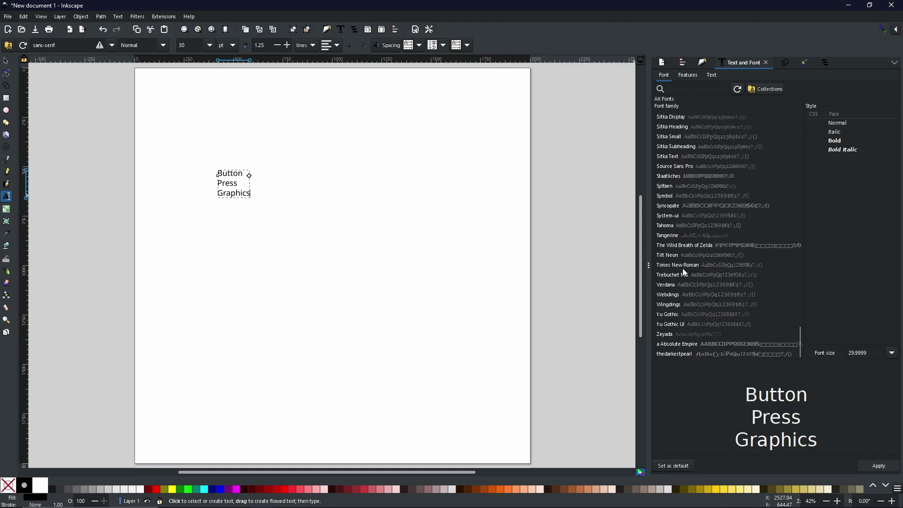
pyautogui.click(677, 255)
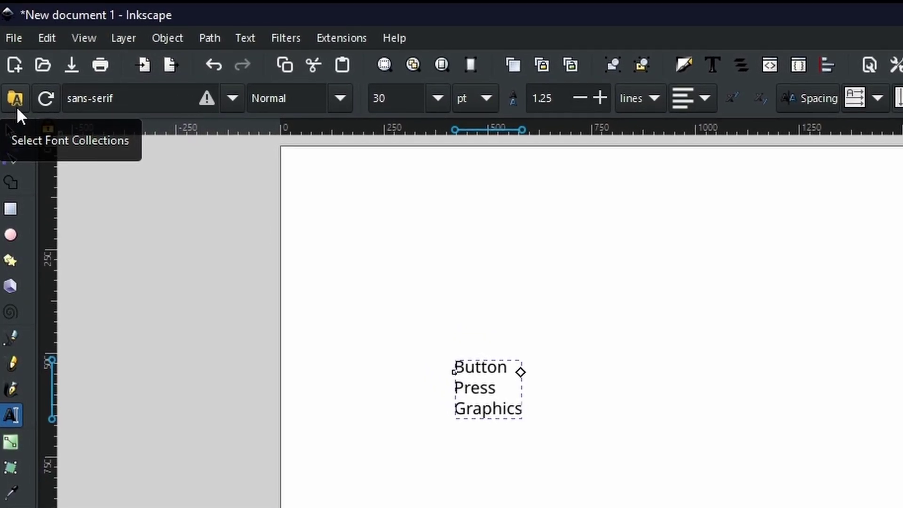
# View the font collection options and refresh the font list
pyautogui.click(17, 107)
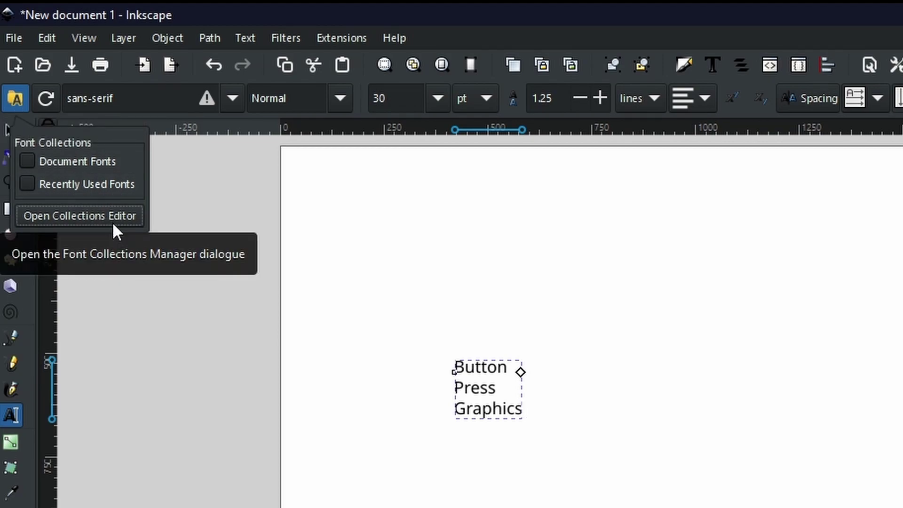
pyautogui.click(40, 101)
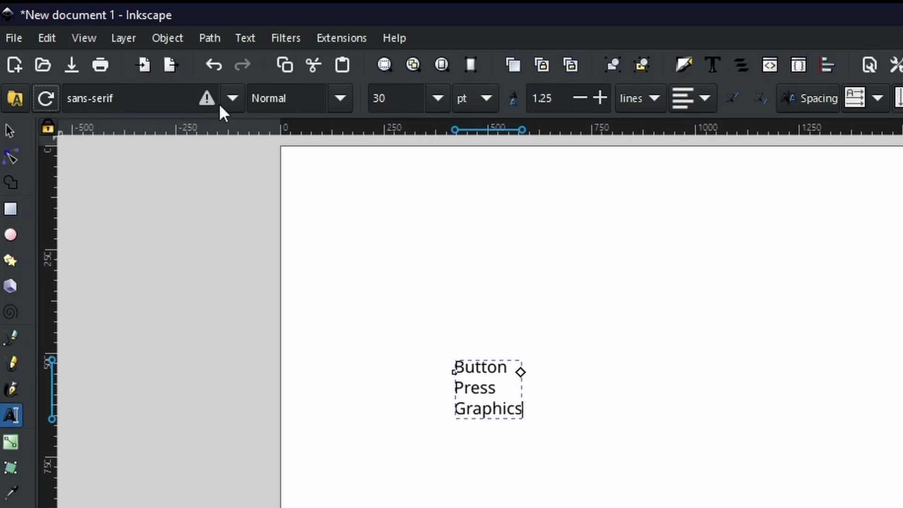
# Browse the available font families for the "Button Press Graphics" text without choosing one
pyautogui.click(231, 100)
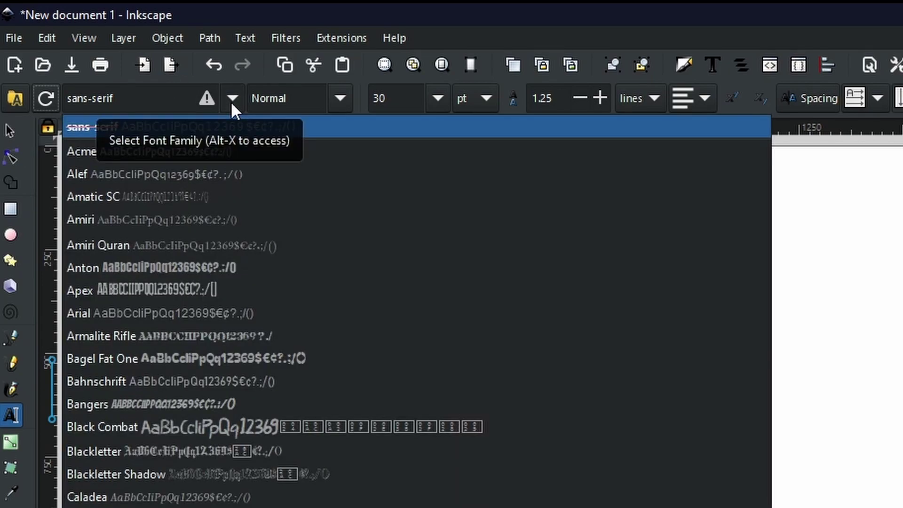
pyautogui.scroll(-6, 318, 322)
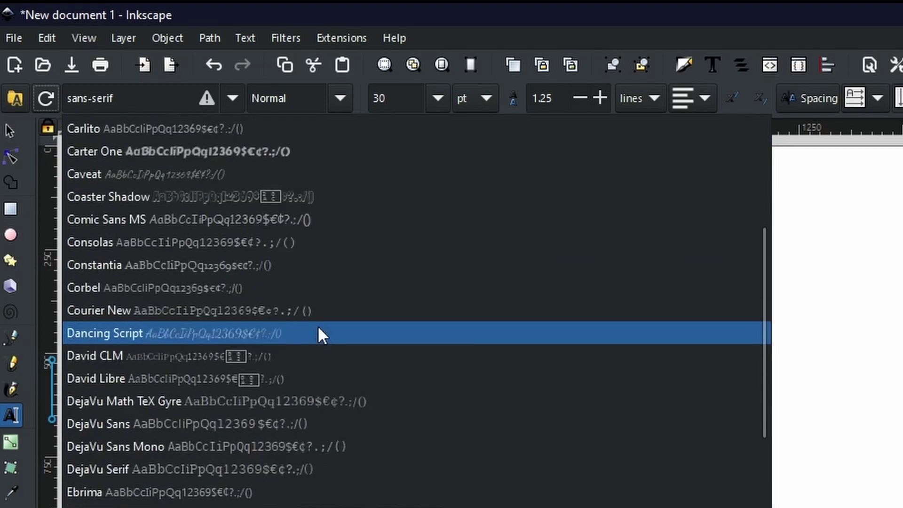
pyautogui.scroll(-15, 317, 325)
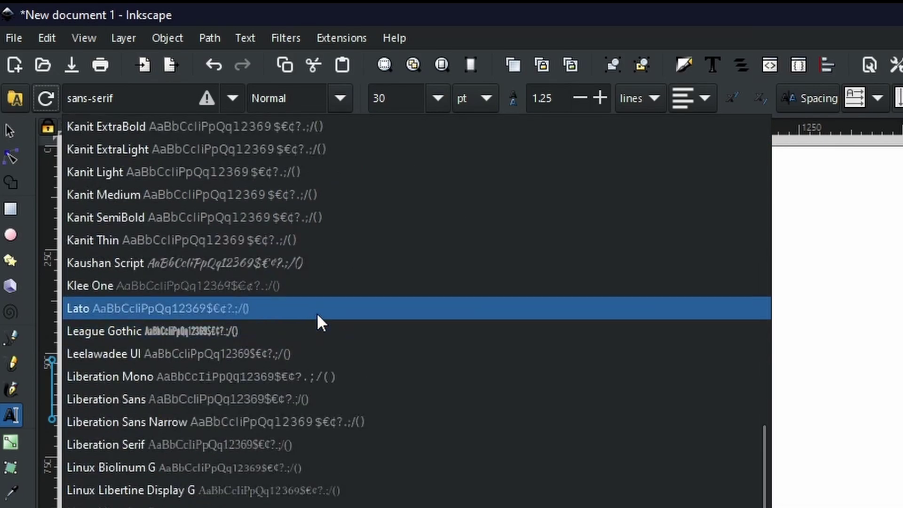
pyautogui.scroll(-12, 317, 315)
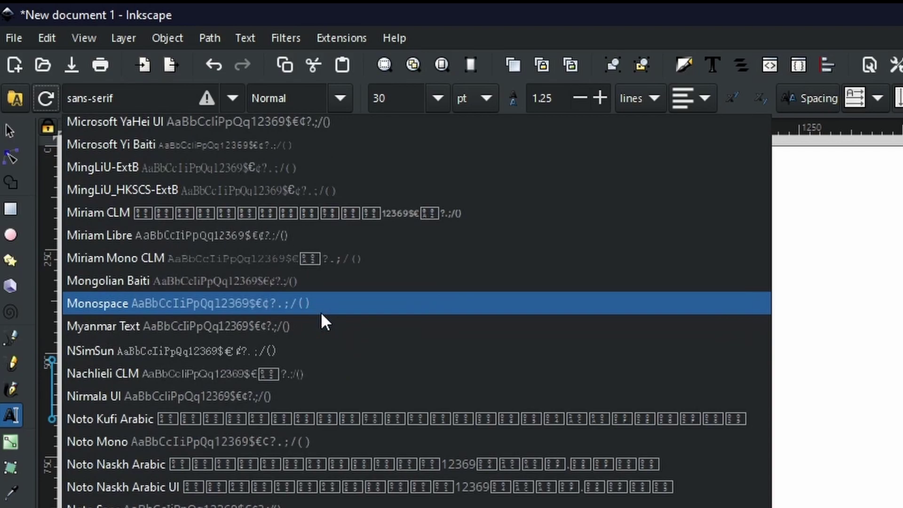
pyautogui.click(790, 283)
# Check the available styles for the text and set its font size unit to px
pyautogui.click(342, 99)
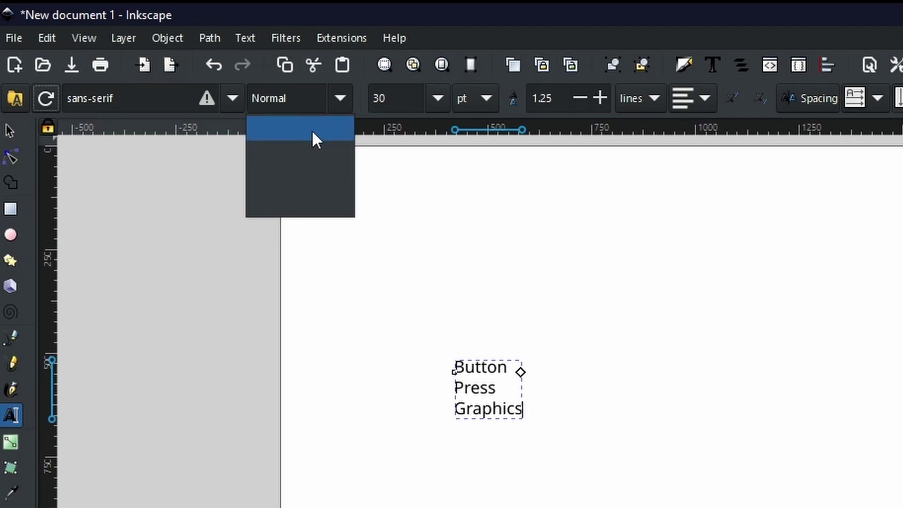
pyautogui.click(341, 98)
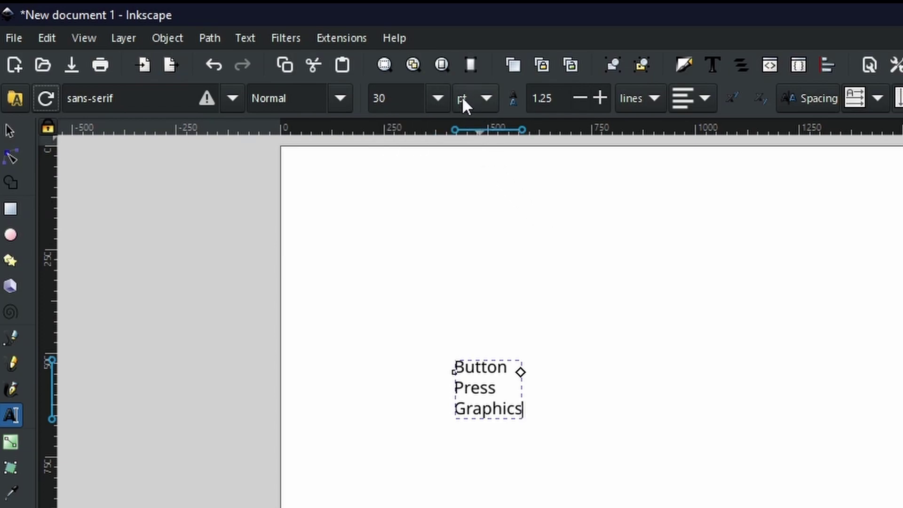
pyautogui.click(488, 103)
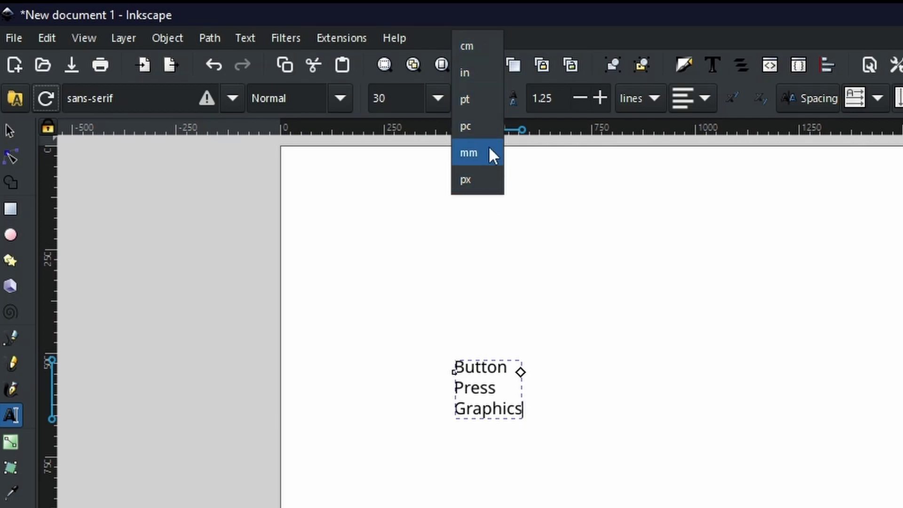
pyautogui.click(486, 181)
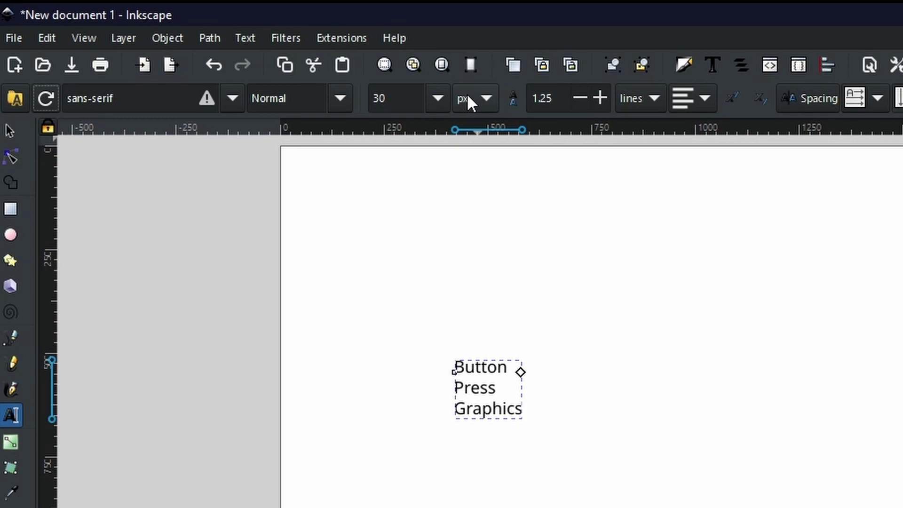
# Increase the line spacing of the "Button Press Graphics" text to 2.45 lines
pyautogui.click(601, 97)
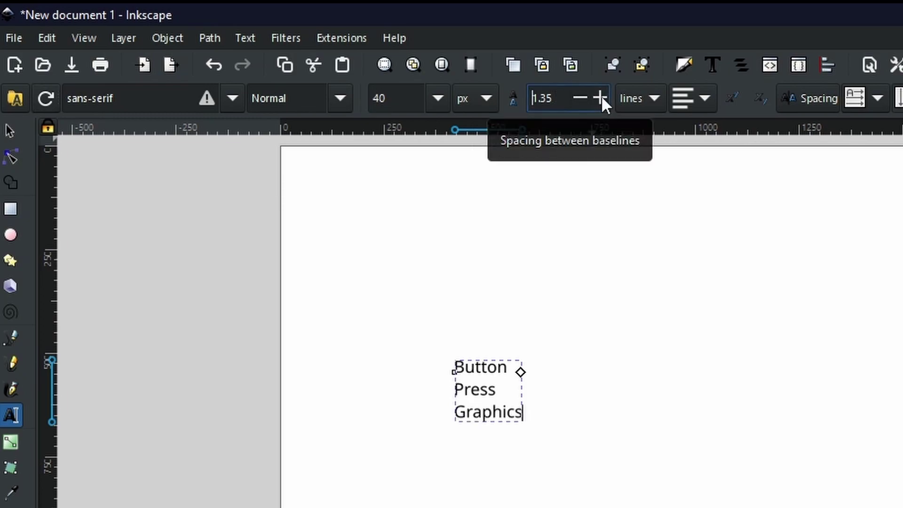
pyautogui.click(601, 98)
pyautogui.click(600, 97)
pyautogui.click(601, 97)
pyautogui.click(601, 97)
pyautogui.click(601, 98)
pyautogui.click(601, 98)
pyautogui.click(600, 98)
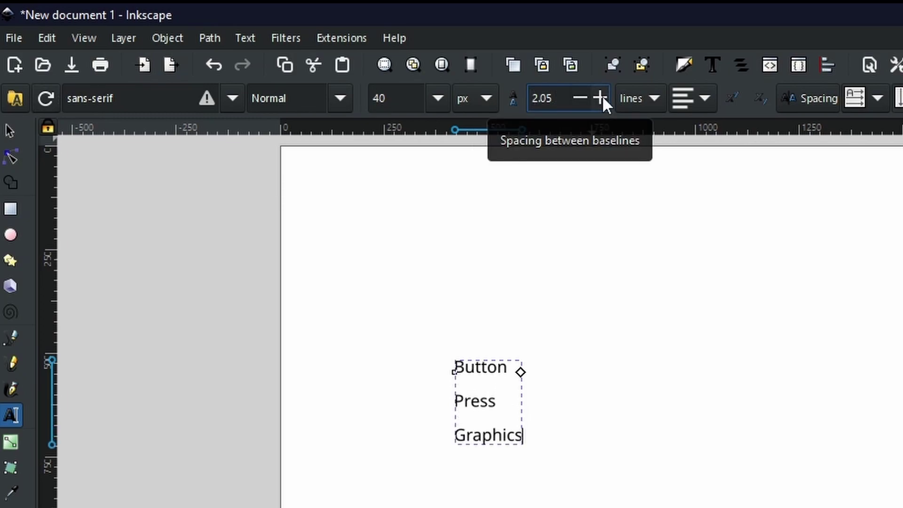
pyautogui.click(602, 97)
pyautogui.click(602, 97)
pyautogui.click(603, 97)
pyautogui.click(603, 98)
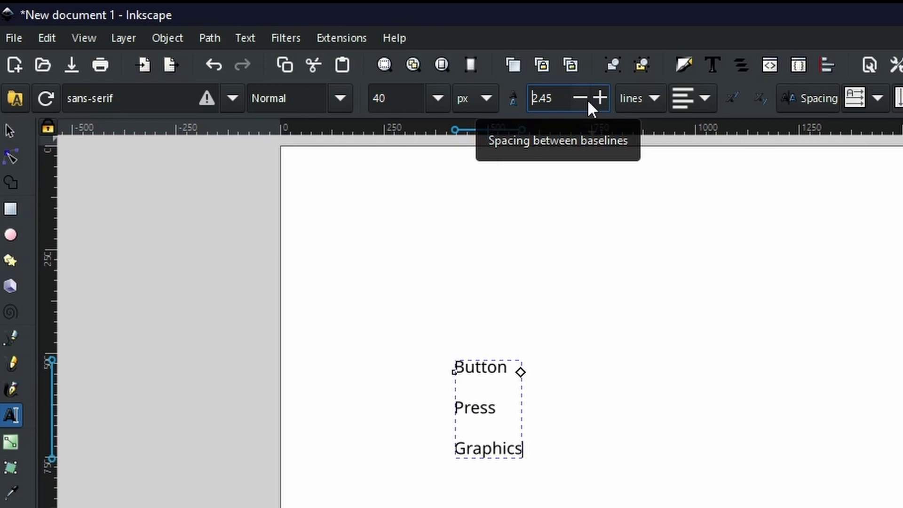
# Reduce the spacing between the three lines of text to 0.95 lines
pyautogui.click(585, 100)
pyautogui.click(584, 99)
pyautogui.click(584, 100)
pyautogui.click(584, 100)
pyautogui.click(584, 99)
pyautogui.click(585, 100)
pyautogui.click(584, 100)
pyautogui.click(585, 99)
pyautogui.click(585, 100)
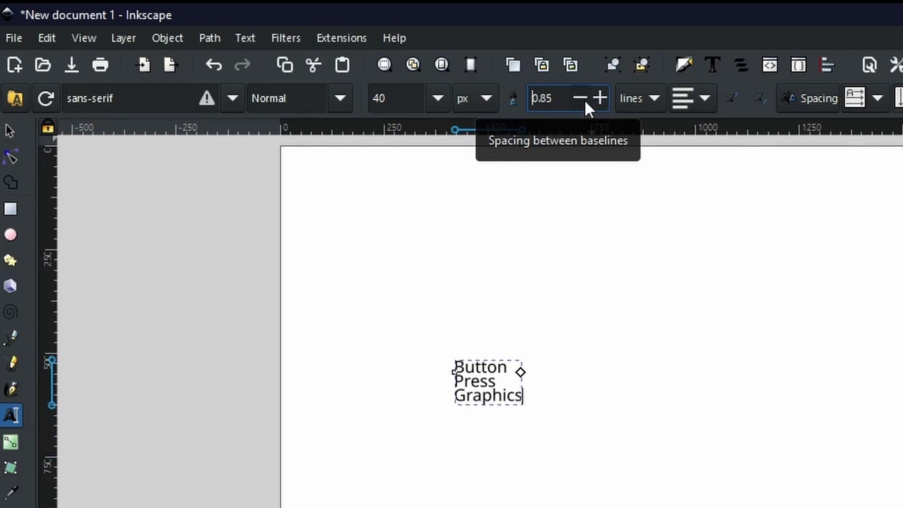
pyautogui.click(584, 100)
pyautogui.click(601, 101)
pyautogui.click(603, 102)
pyautogui.click(604, 103)
pyautogui.click(604, 103)
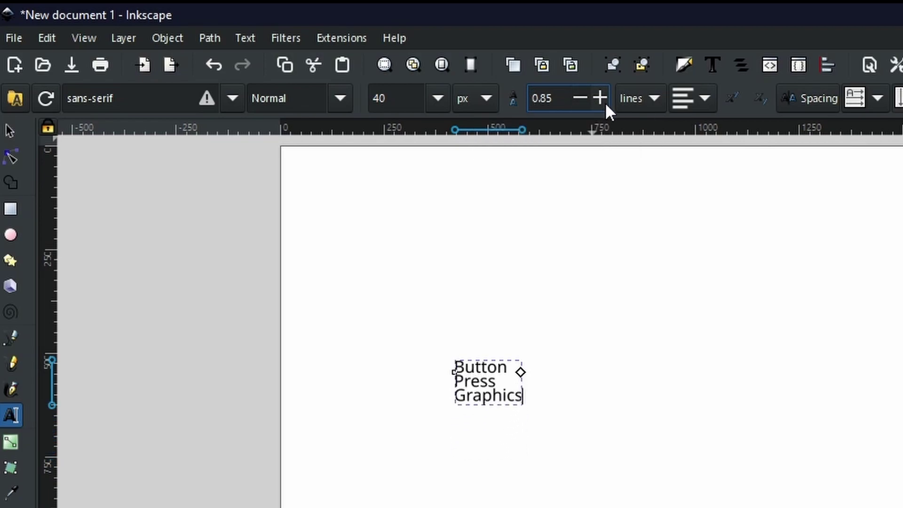
pyautogui.click(605, 102)
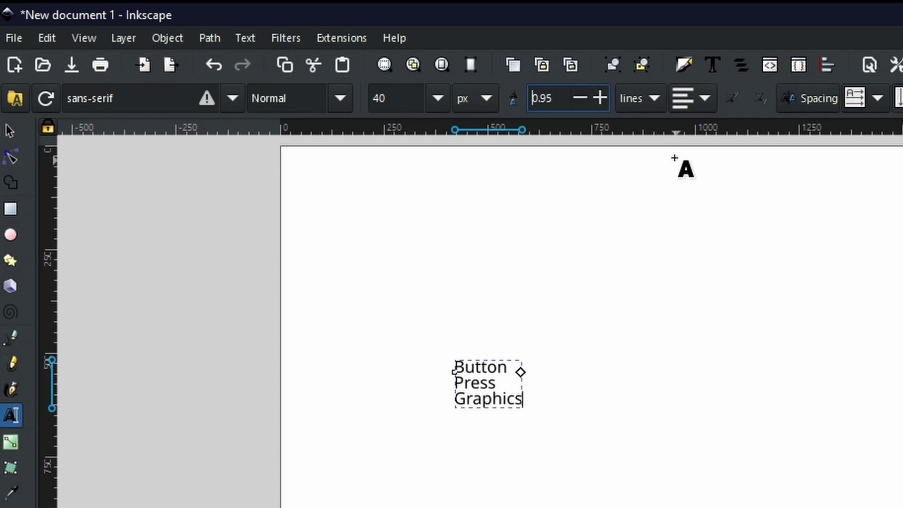
# Centre-align the three lines of text and view the letter and word spacing options
pyautogui.click(645, 98)
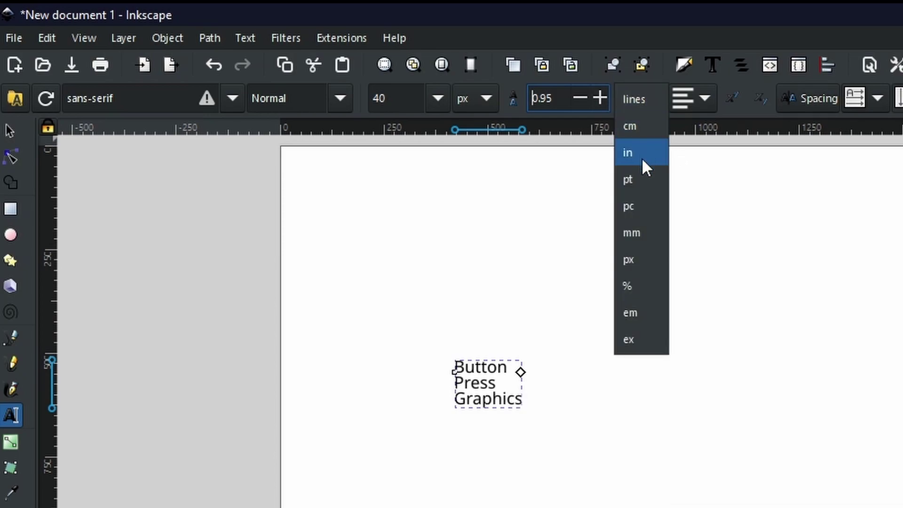
pyautogui.click(648, 103)
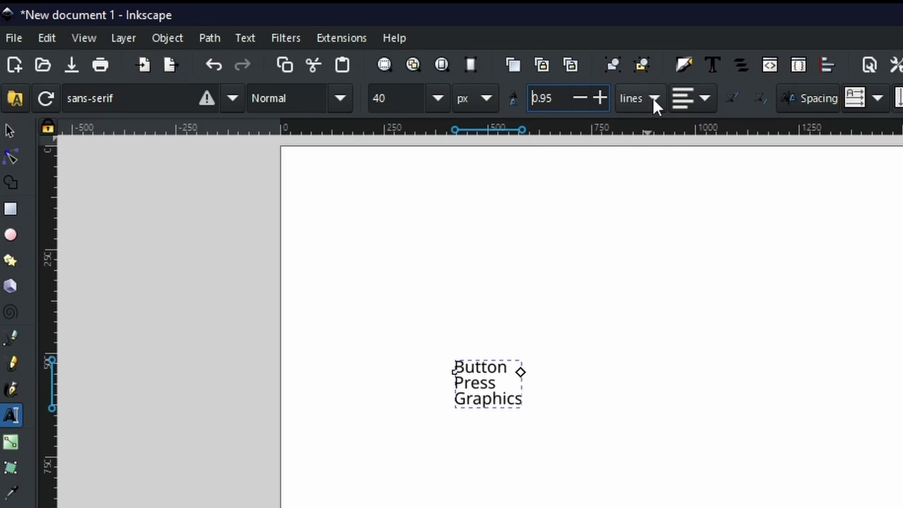
pyautogui.click(700, 100)
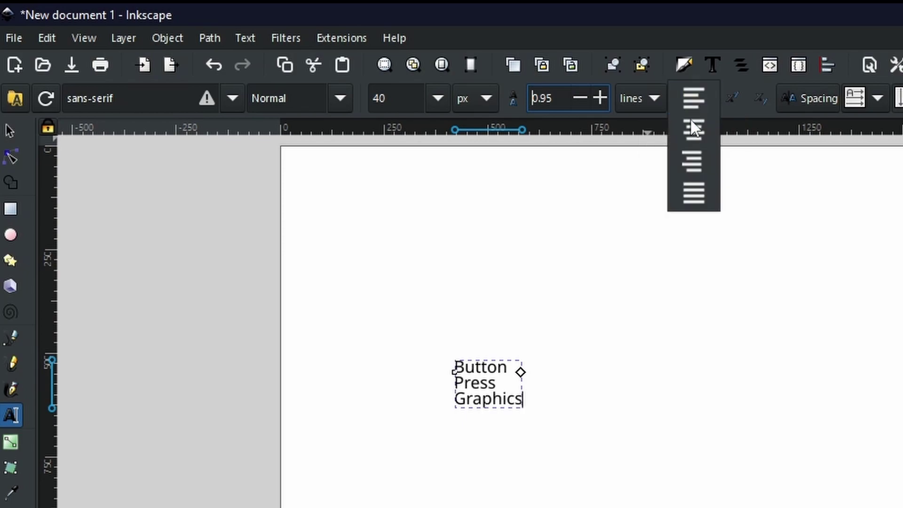
pyautogui.click(693, 128)
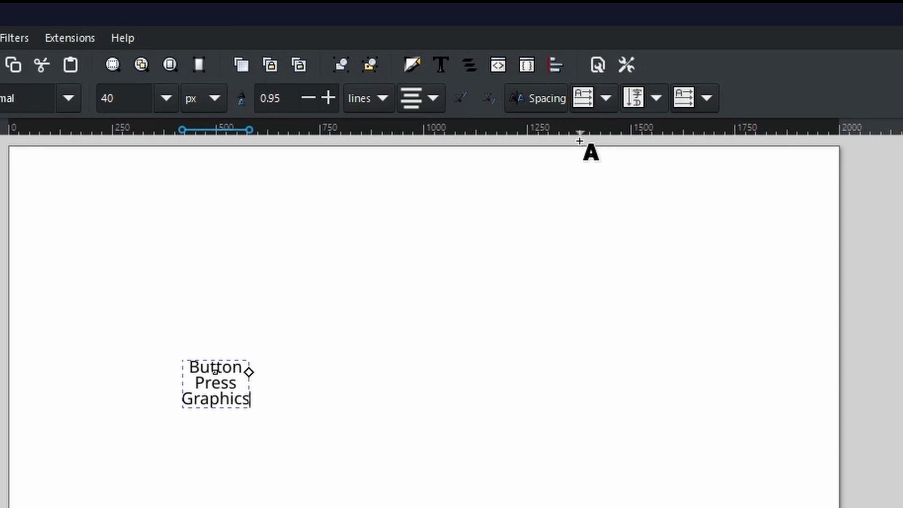
pyautogui.click(548, 104)
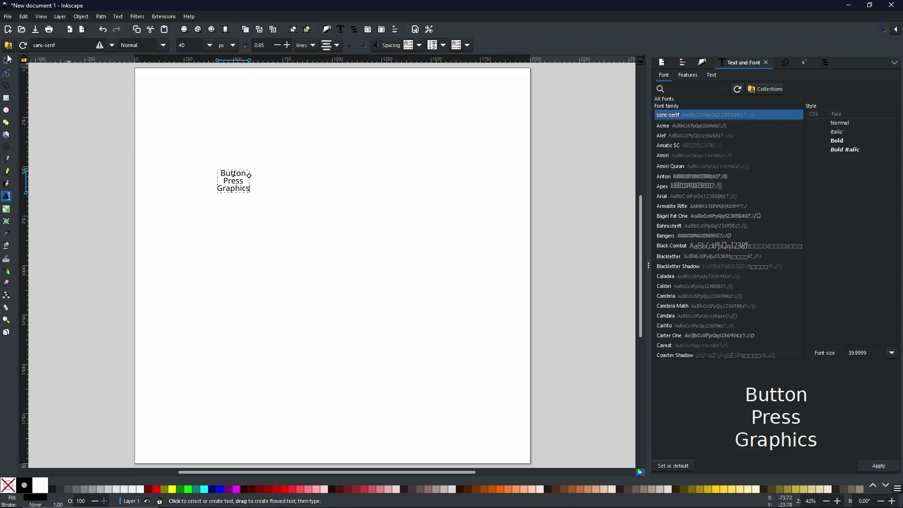
# Scale the text block up proportionally to about 1412 by 1001 px and centre it on the page
pyautogui.click(7, 60)
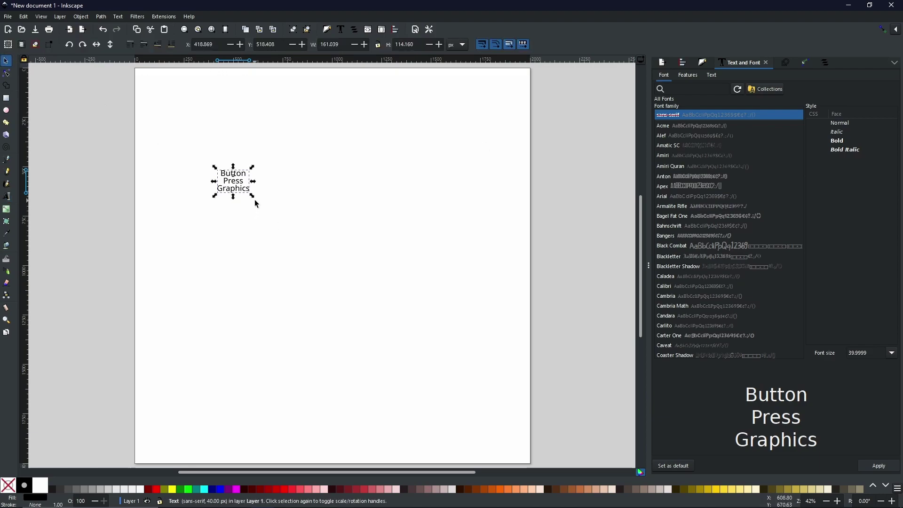
pyautogui.moveTo(255, 199); pyautogui.dragTo(375, 298)
pyautogui.hotkey('ctrl', 'alt', '5')
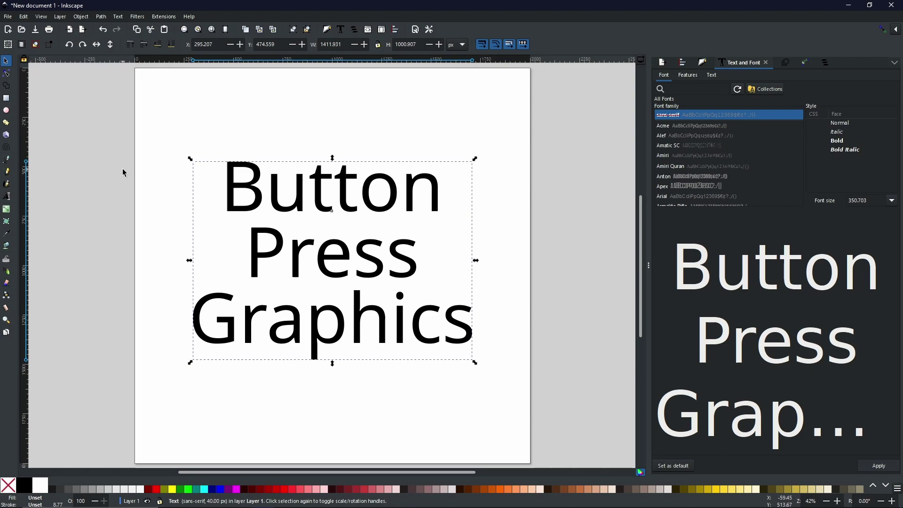
# Adjust the inline size of the text with the Node tool so it becomes auto-wrapped
pyautogui.click(7, 74)
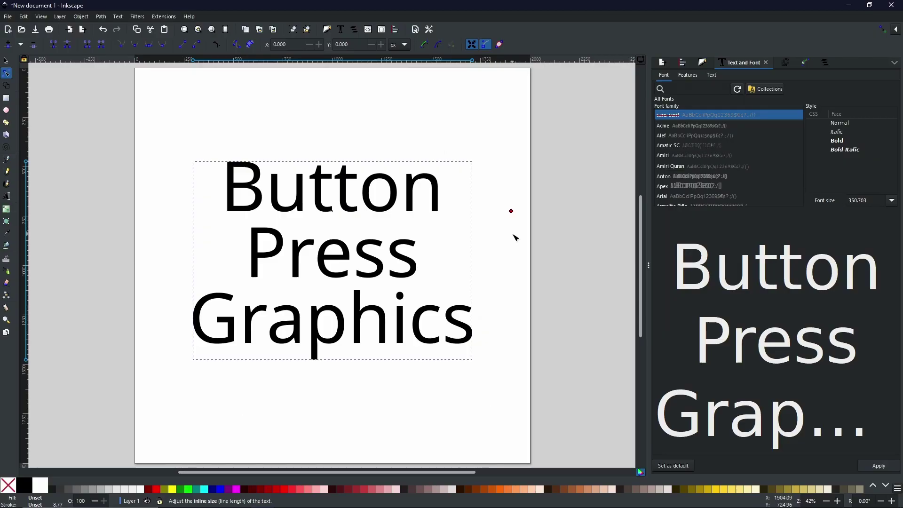
pyautogui.moveTo(515, 238); pyautogui.dragTo(484, 232)
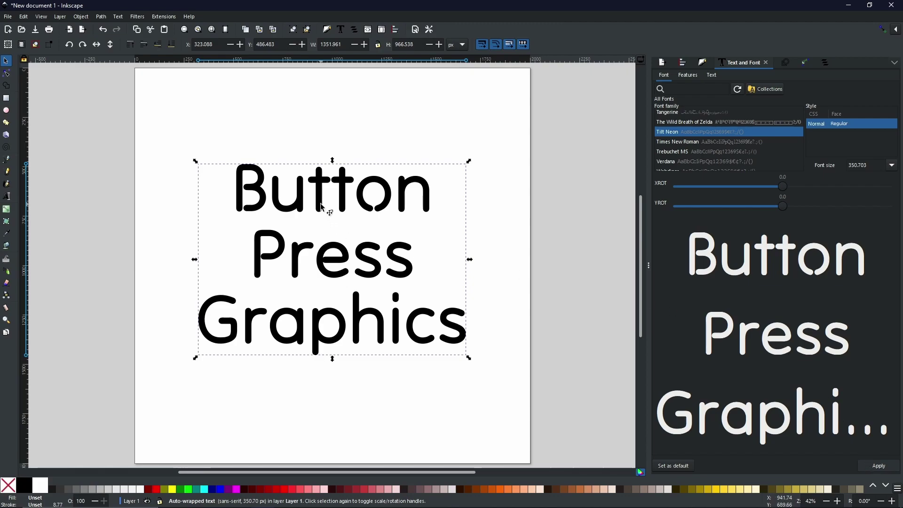
# Convert the Tilt Neon text to paths and ungroup the result into separate words
pyautogui.press('n')
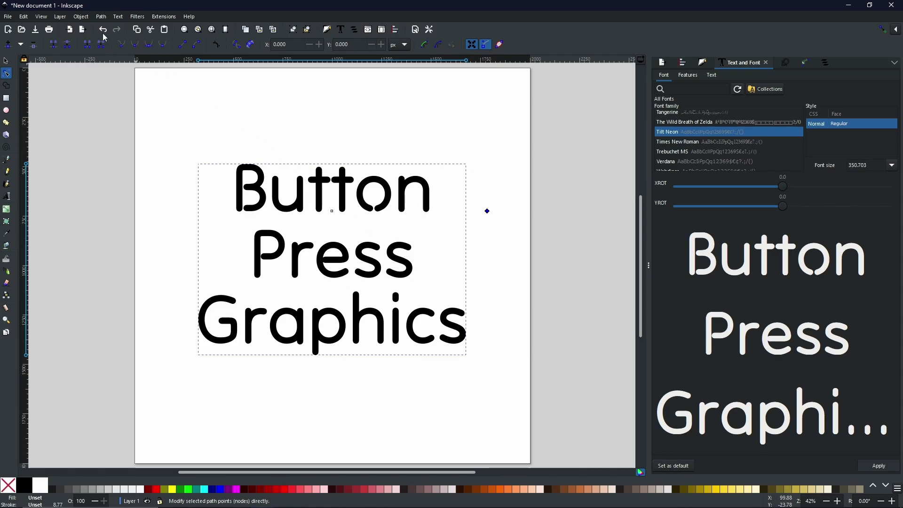
pyautogui.click(99, 17)
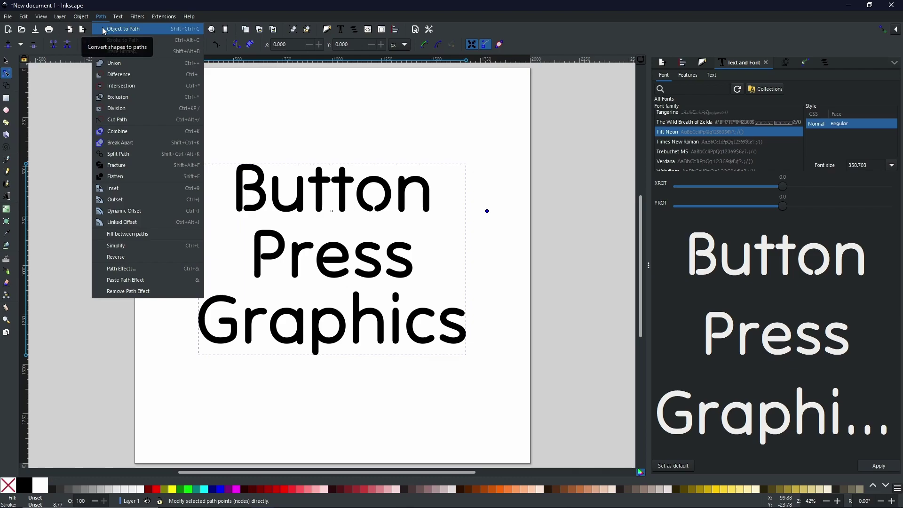
pyautogui.click(103, 30)
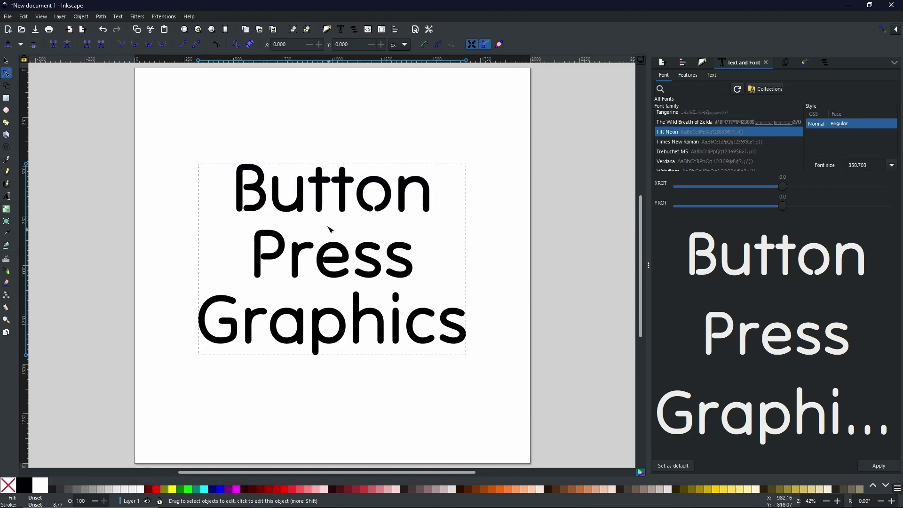
pyautogui.click(308, 30)
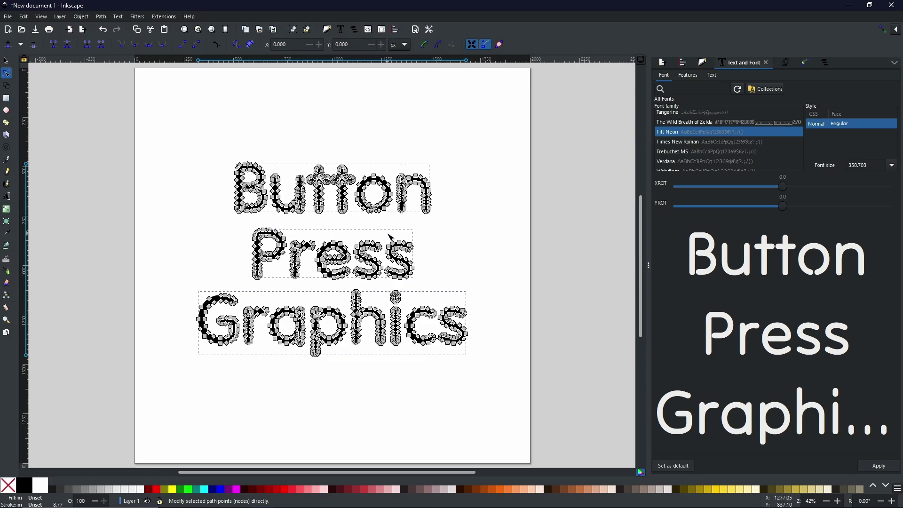
# Shift the word "Button" up slightly and give it a red fill with a black stroke
pyautogui.press('s')
pyautogui.moveTo(402, 196)
pyautogui.mouseDown()
pyautogui.moveTo(407, 188)
pyautogui.moveTo(409, 196)
pyautogui.moveTo(401, 192)
pyautogui.mouseUp()
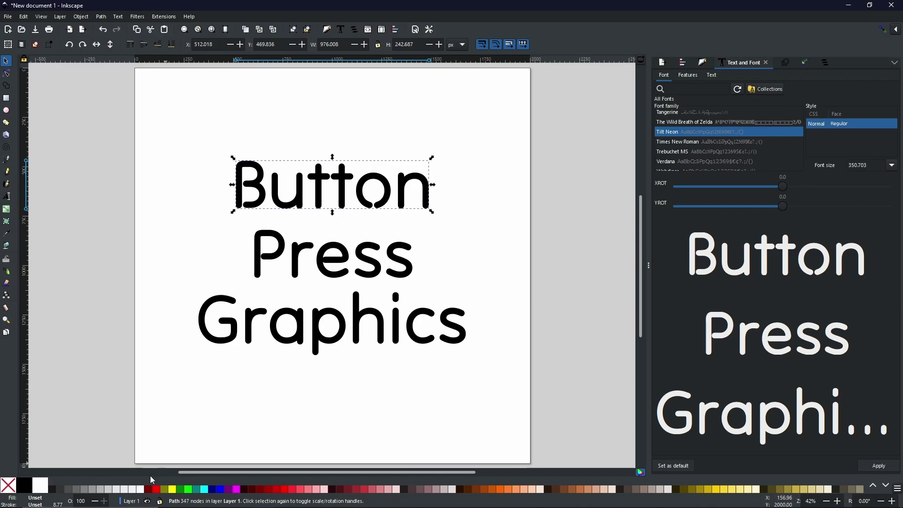
pyautogui.click(156, 490)
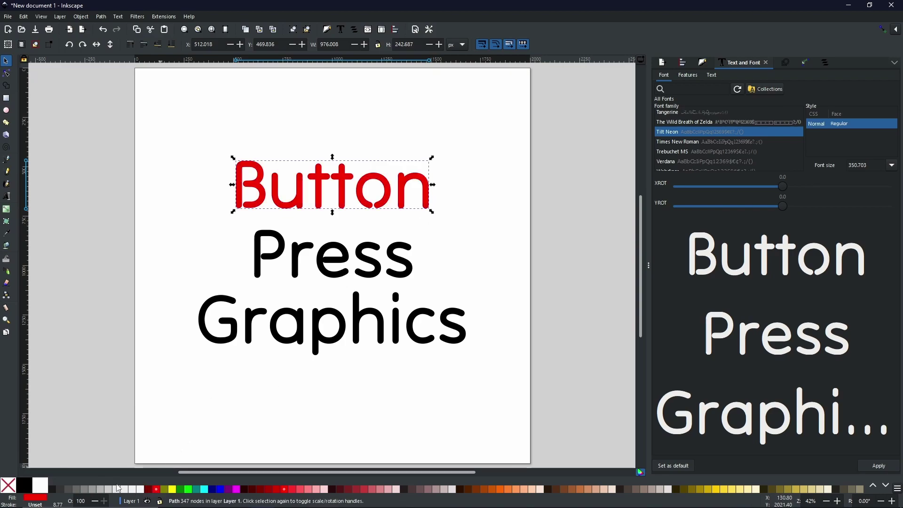
pyautogui.keyDown('shift'); pyautogui.click(26, 490); pyautogui.keyUp('shift')
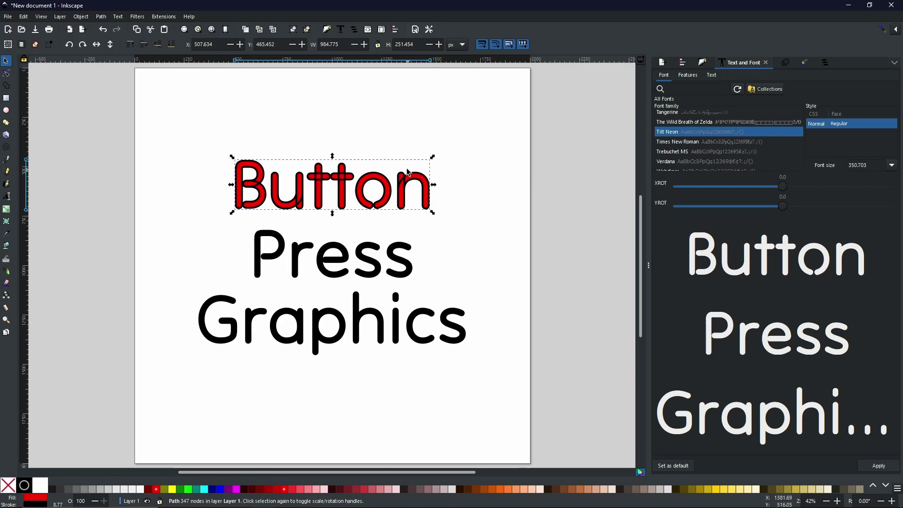
# Unite the overlapping fragments of the letter "n" in "Button" with the Shape Builder and apply the result
pyautogui.keyDown('ctrl'); pyautogui.scroll(1, 408, 194); pyautogui.keyUp('ctrl')
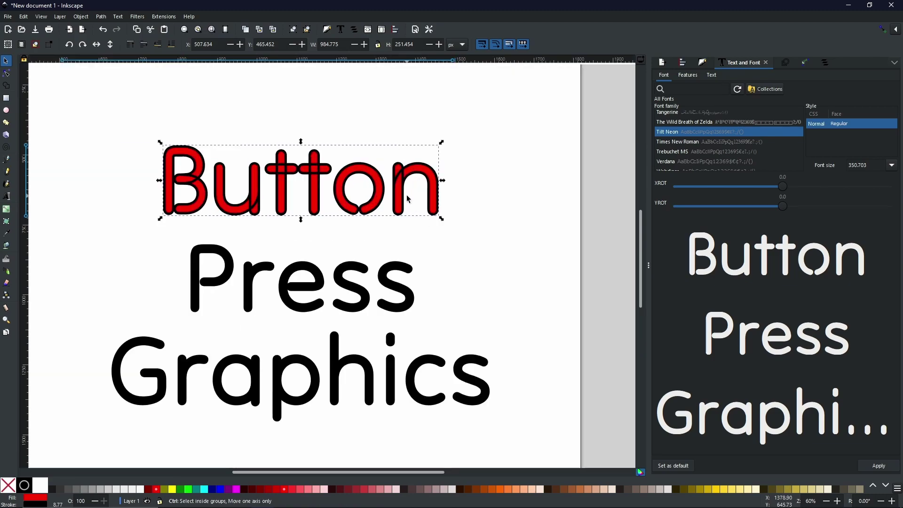
pyautogui.keyDown('ctrl'); pyautogui.scroll(3, 406, 194); pyautogui.keyUp('ctrl')
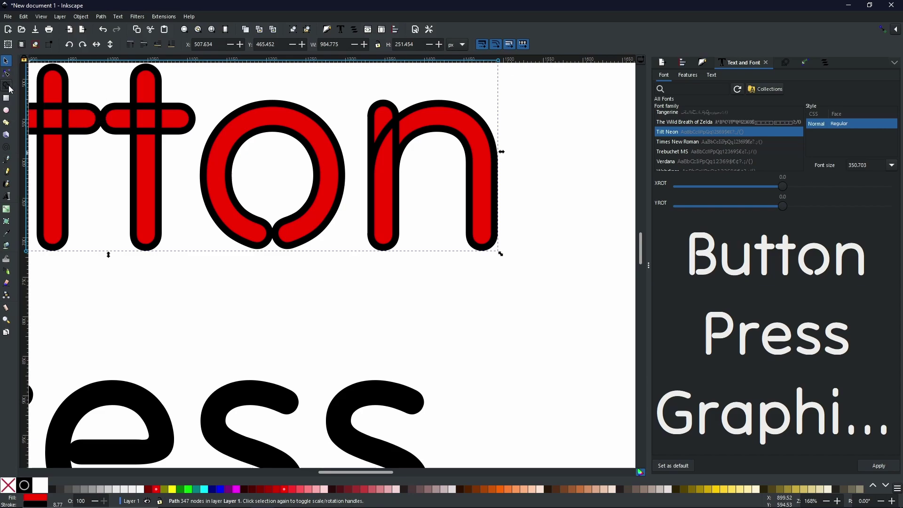
pyautogui.click(9, 87)
pyautogui.click(378, 118)
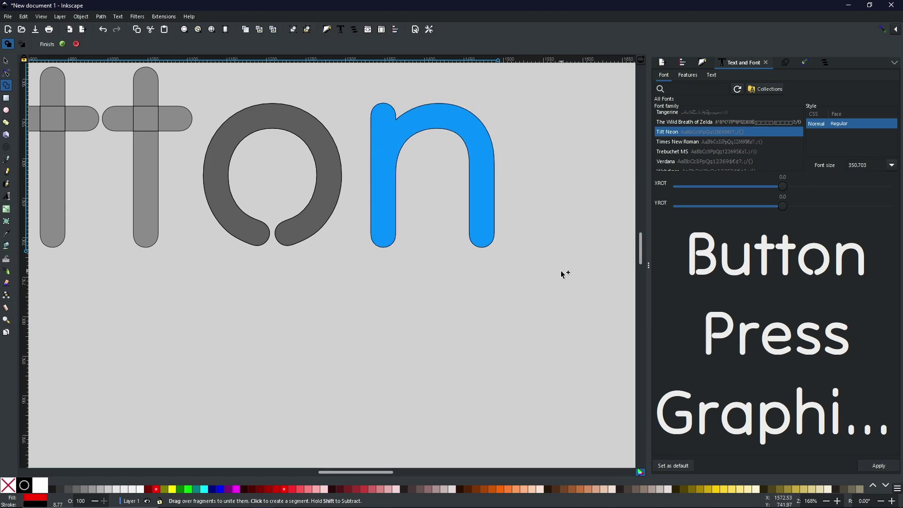
pyautogui.click(62, 44)
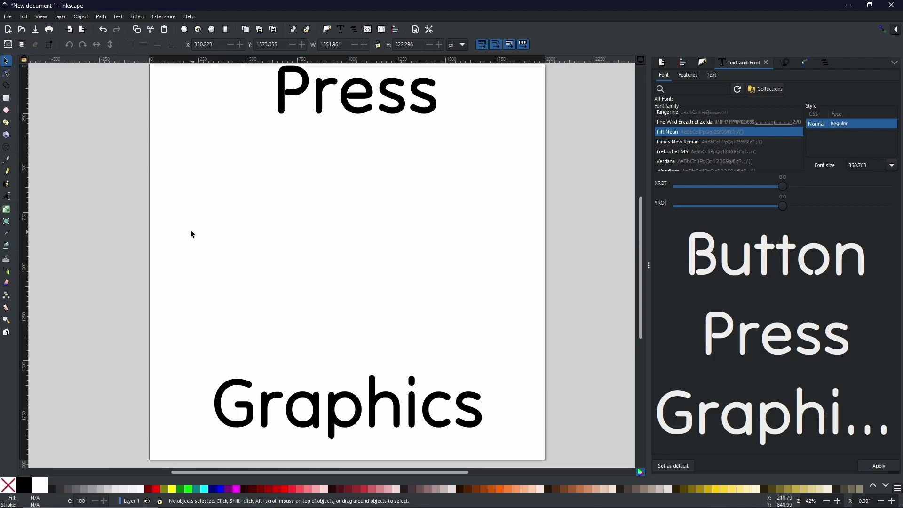
# Draw a red circle with a radius of about 433 px and place it between "Press" and "Graphics"
pyautogui.click(7, 111)
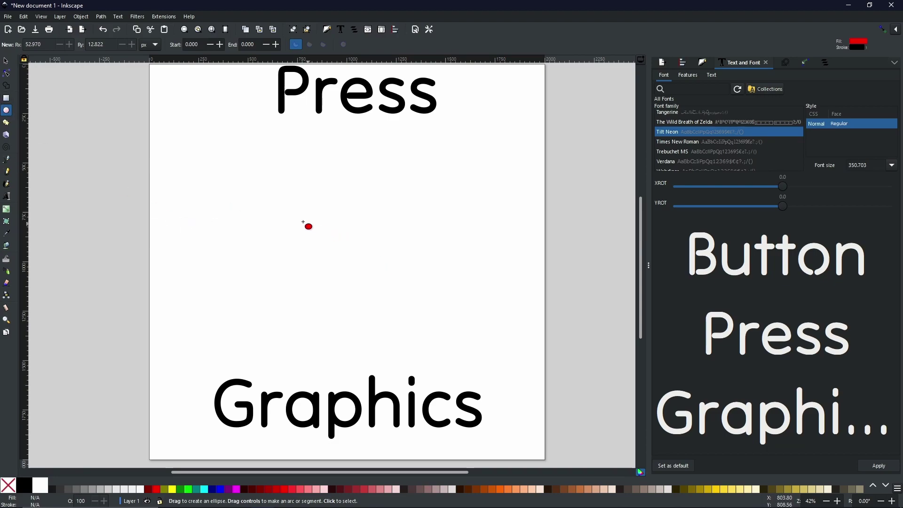
pyautogui.moveTo(307, 214); pyautogui.dragTo(402, 299)
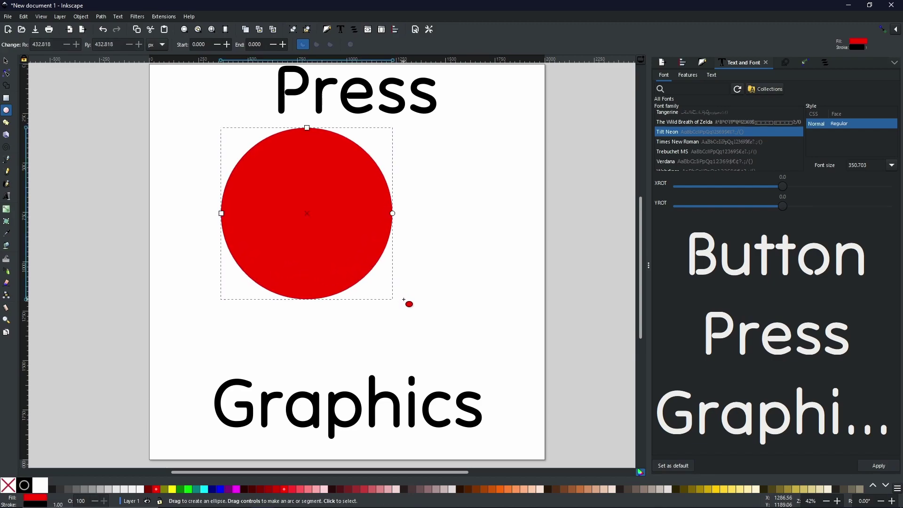
pyautogui.press('s')
pyautogui.moveTo(282, 207); pyautogui.dragTo(324, 239)
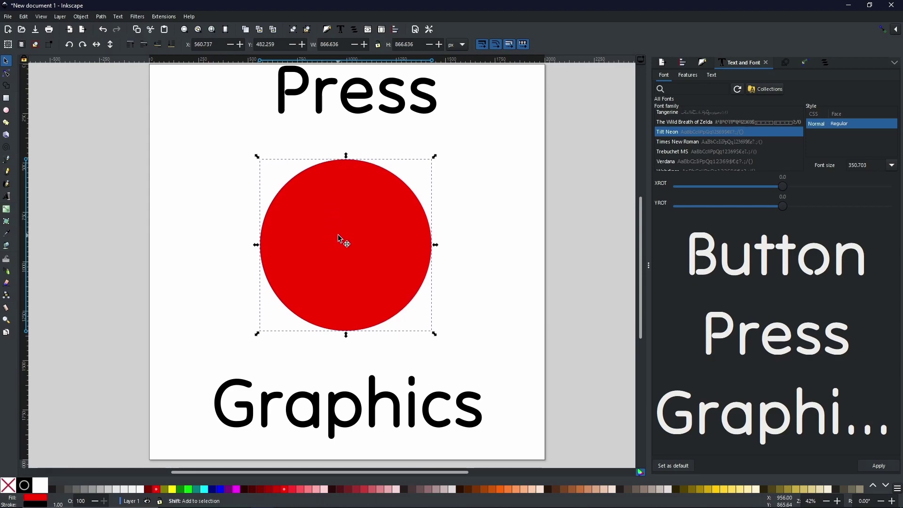
# Try to put the path-converted word "Press" on the red circle
pyautogui.keyDown('shift'); pyautogui.click(353, 113); pyautogui.keyUp('shift')
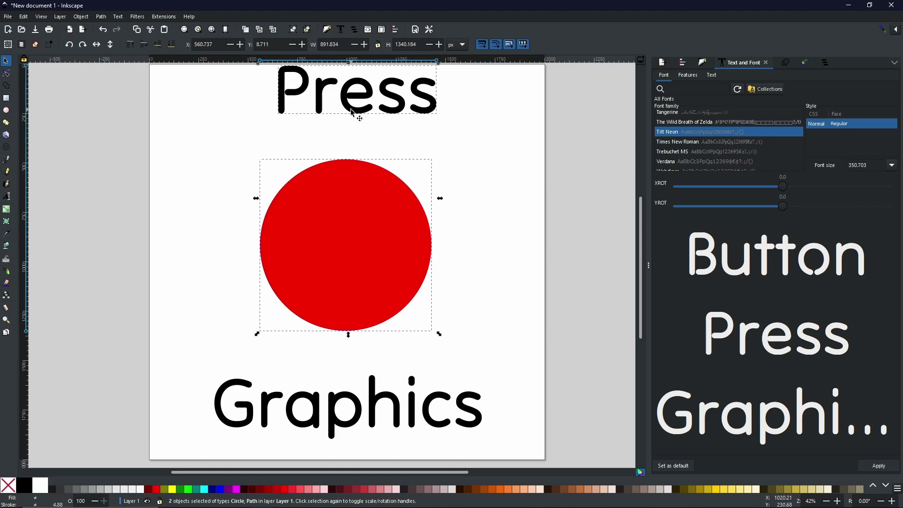
pyautogui.click(117, 17)
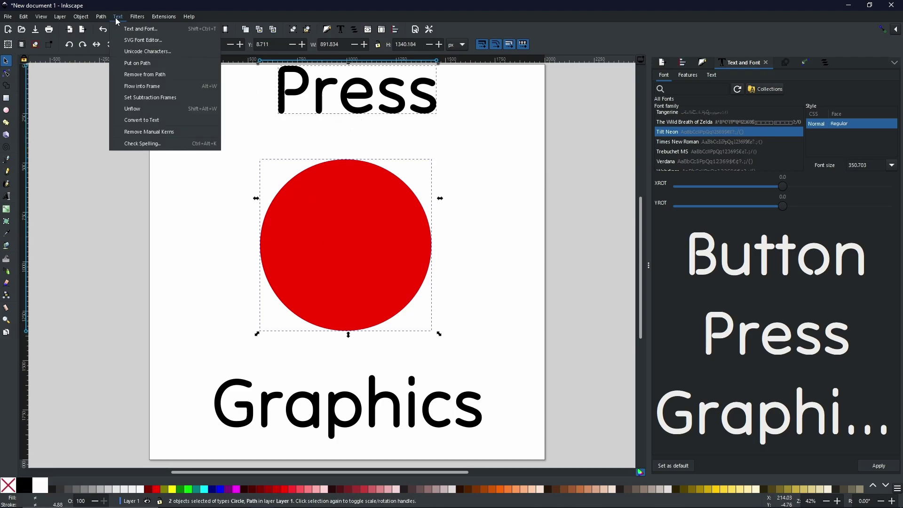
pyautogui.click(129, 65)
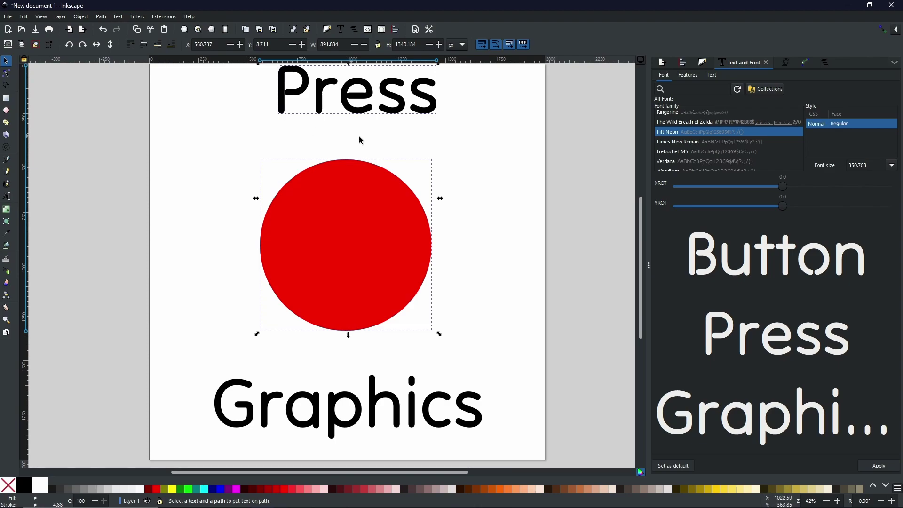
pyautogui.doubleClick(387, 114)
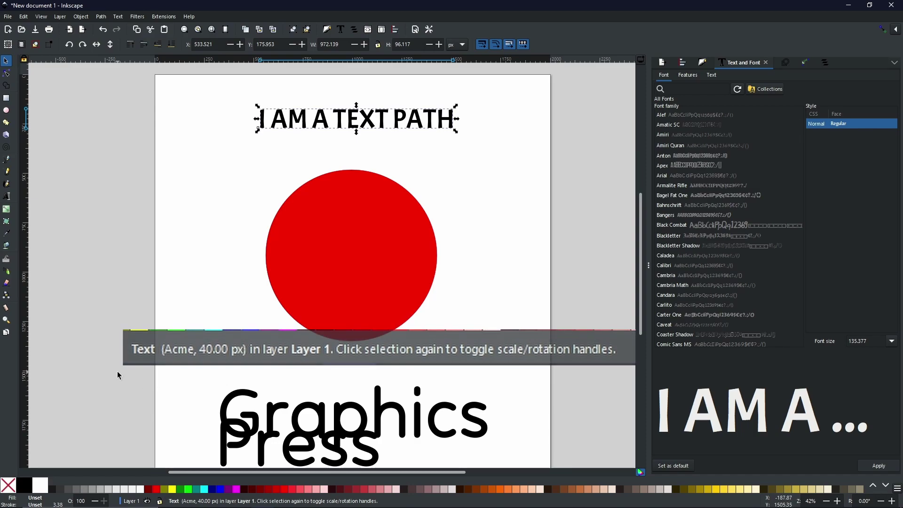
# Put the editable text "I AM A TEXT PATH" on the red circle's path
pyautogui.click(240, 398)
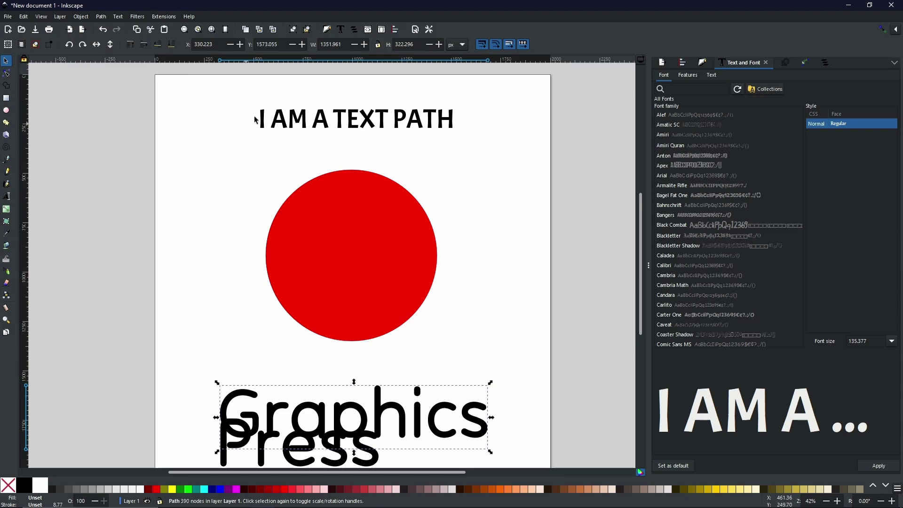
pyautogui.click(318, 122)
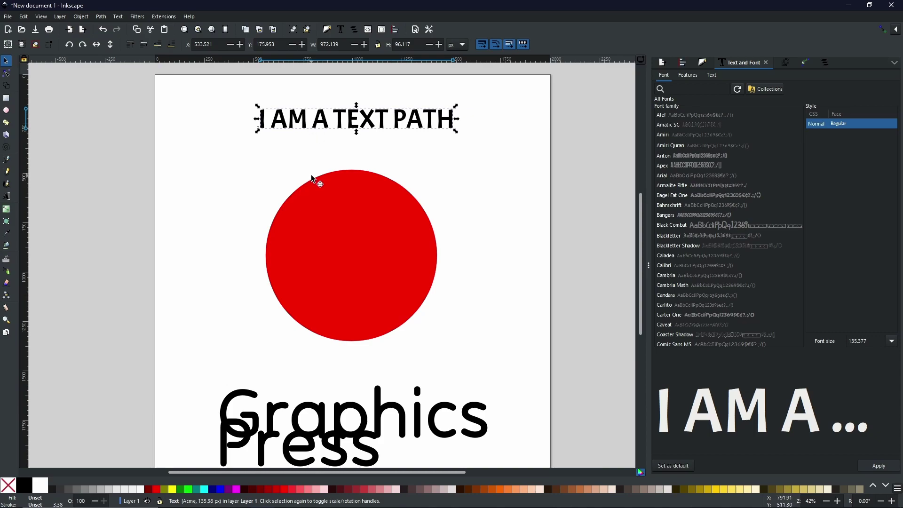
pyautogui.keyDown('shift'); pyautogui.click(383, 227); pyautogui.keyUp('shift')
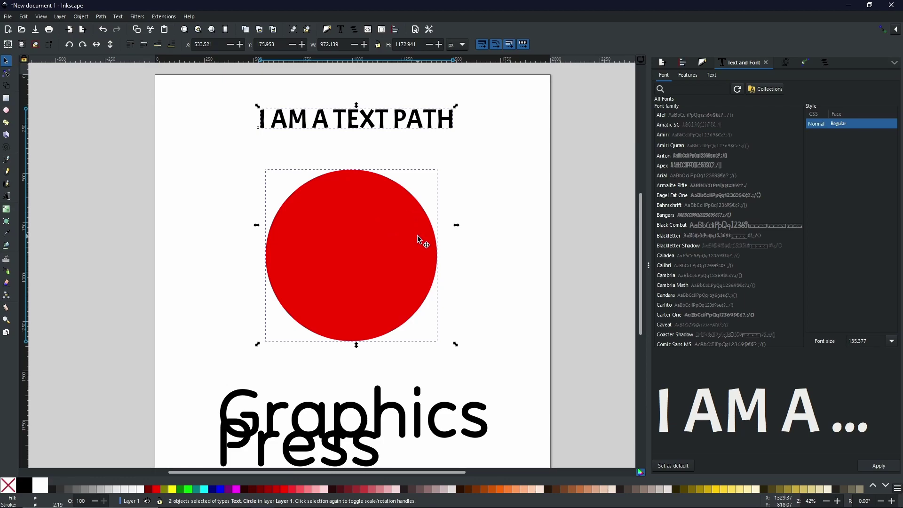
pyautogui.click(119, 16)
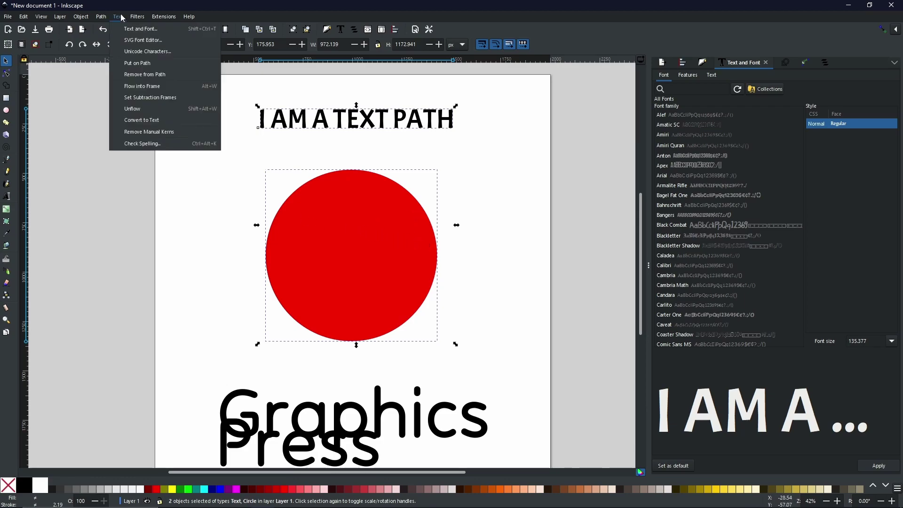
pyautogui.click(133, 63)
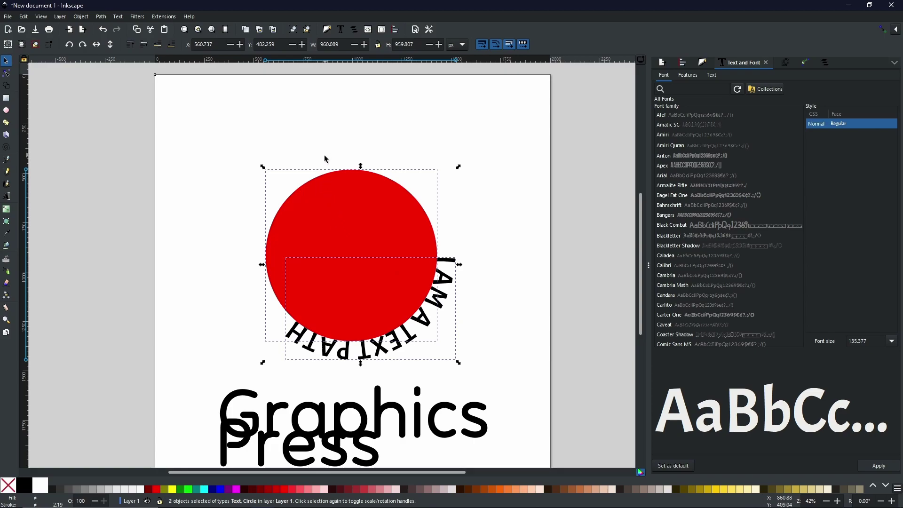
# Rotate the red circle until "I AM A TEXT PATH" arcs centrally over its upper half
pyautogui.click(536, 218)
pyautogui.click(339, 228)
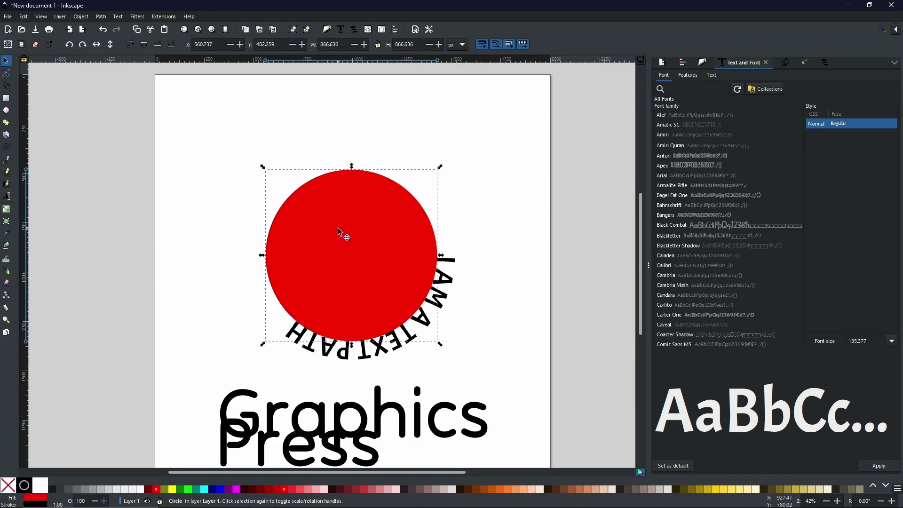
pyautogui.click(338, 229)
pyautogui.moveTo(441, 168); pyautogui.dragTo(225, 304)
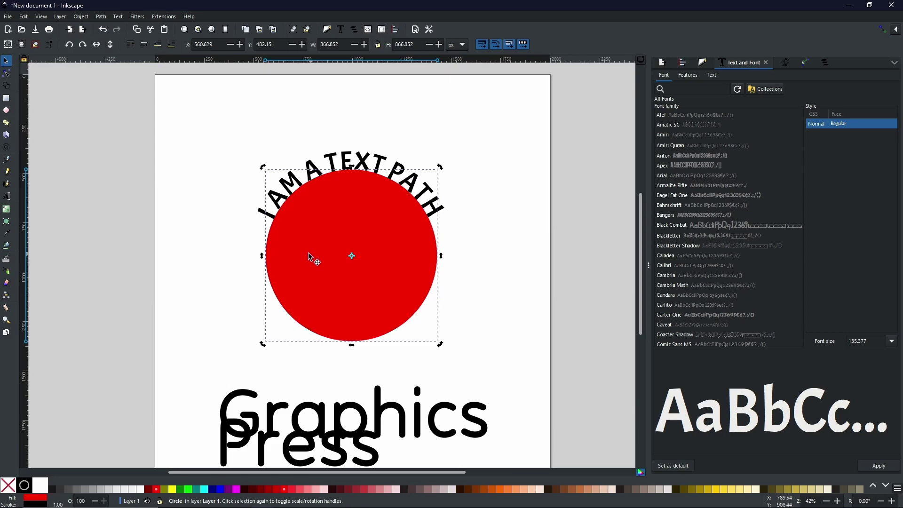
# Add the text "JUST LIKE THIS" and place it horizontally just below the red circle
pyautogui.click(362, 163)
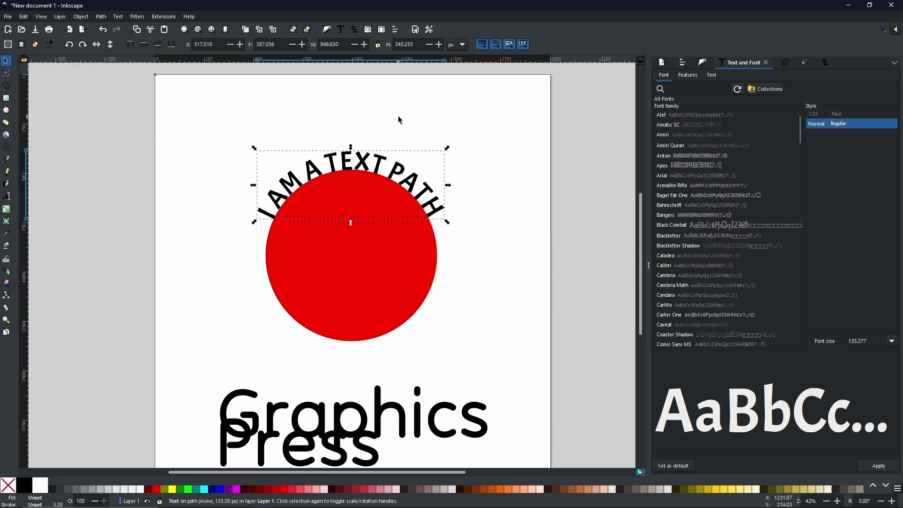
pyautogui.hotkey('ctrl', 'v')
pyautogui.moveTo(362, 279); pyautogui.dragTo(355, 356)
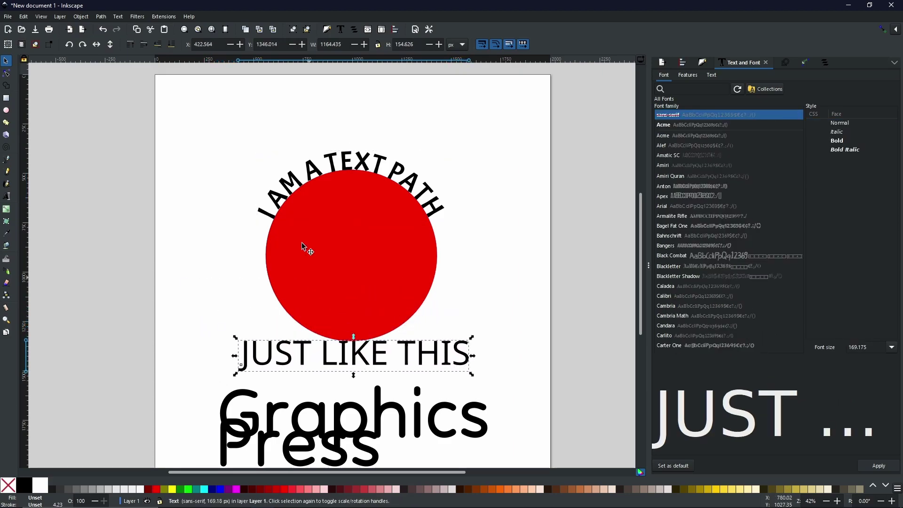
# With snapping on, draw a second red circle with a radius of about 433 px from the first circle's centre, exactly covering it
pyautogui.click(6, 110)
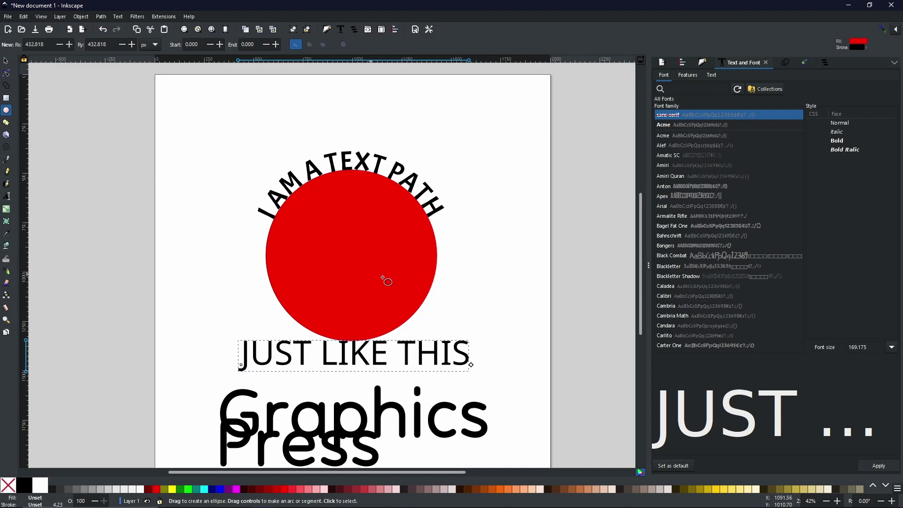
pyautogui.click(883, 29)
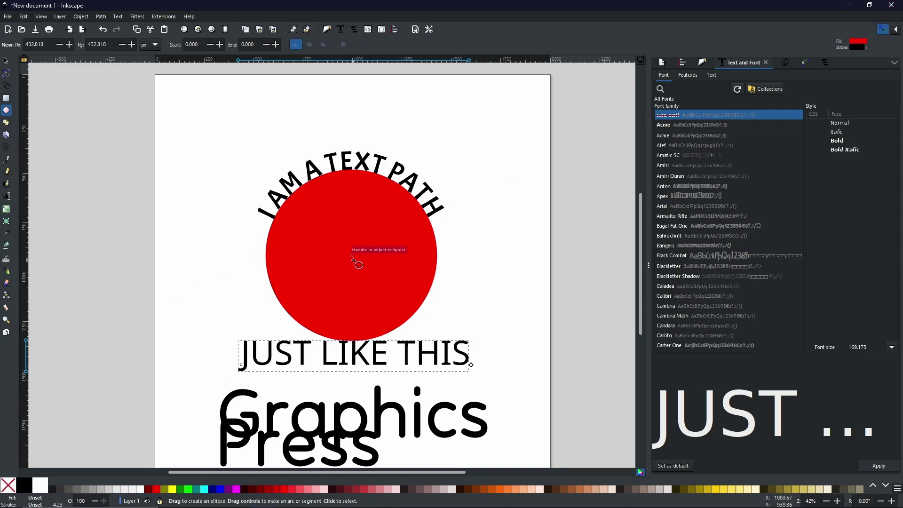
pyautogui.moveTo(351, 257); pyautogui.dragTo(452, 342)
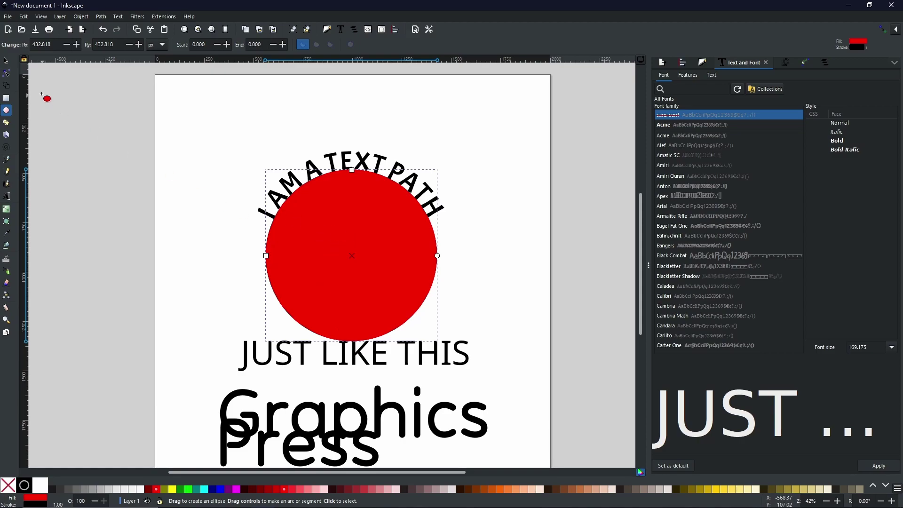
# Put the text "JUST LIKE THIS" on the second circle's path
pyautogui.keyDown('shift'); pyautogui.click(462, 358); pyautogui.keyUp('shift')
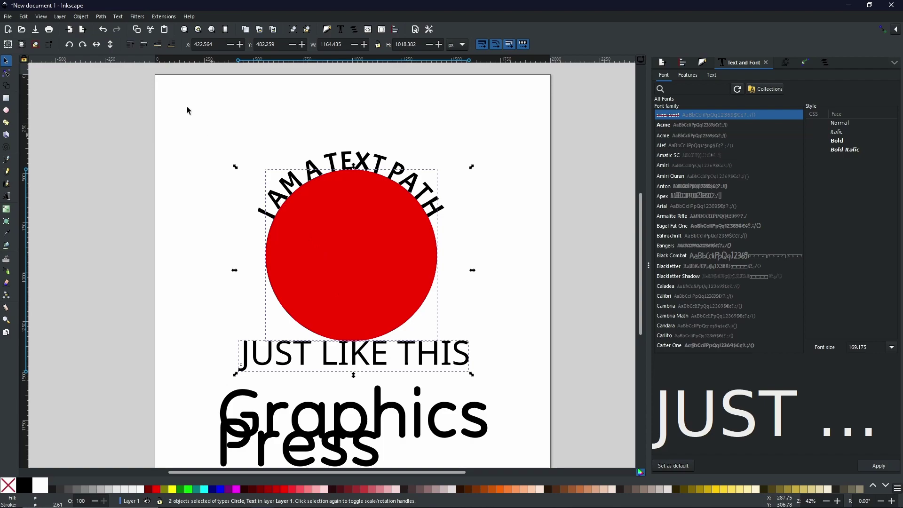
pyautogui.click(118, 16)
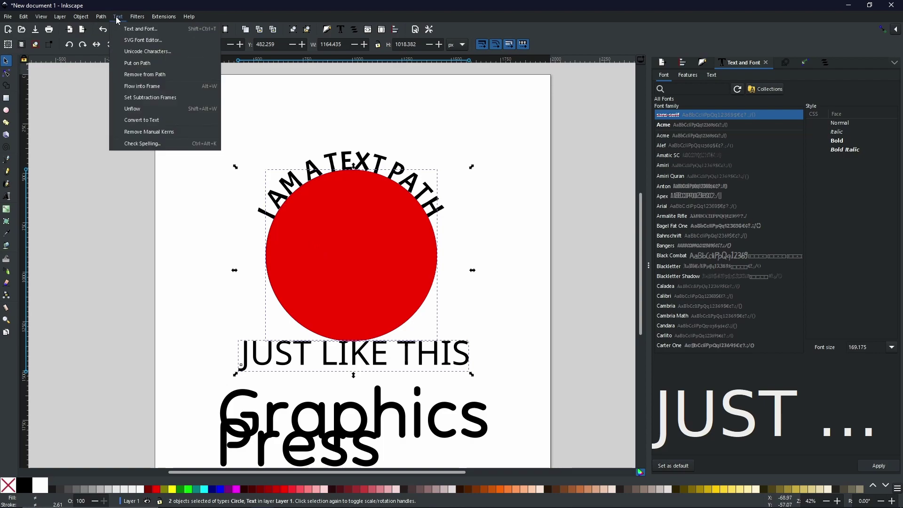
pyautogui.click(120, 60)
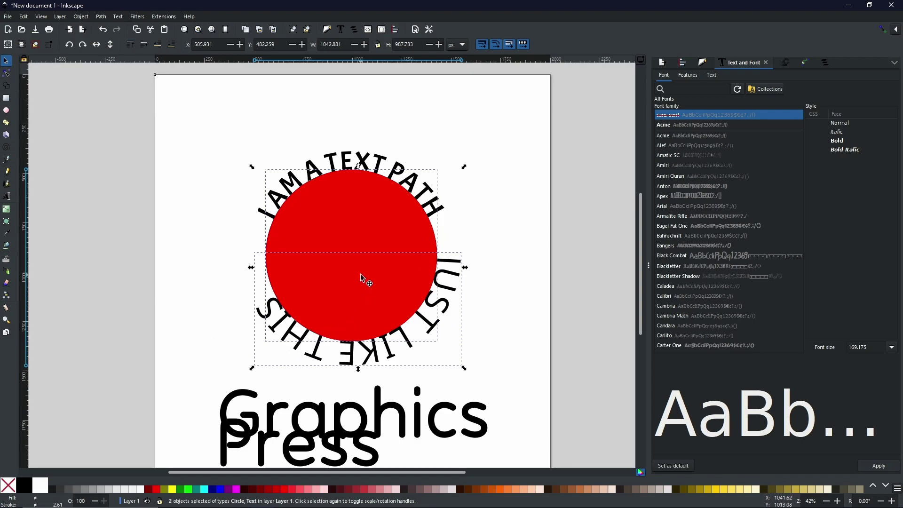
# Rotate the second circle to centre "JUST LIKE THIS" over its upper half, and flip the circle vertically so the text curves along the inside bottom
pyautogui.click(343, 262)
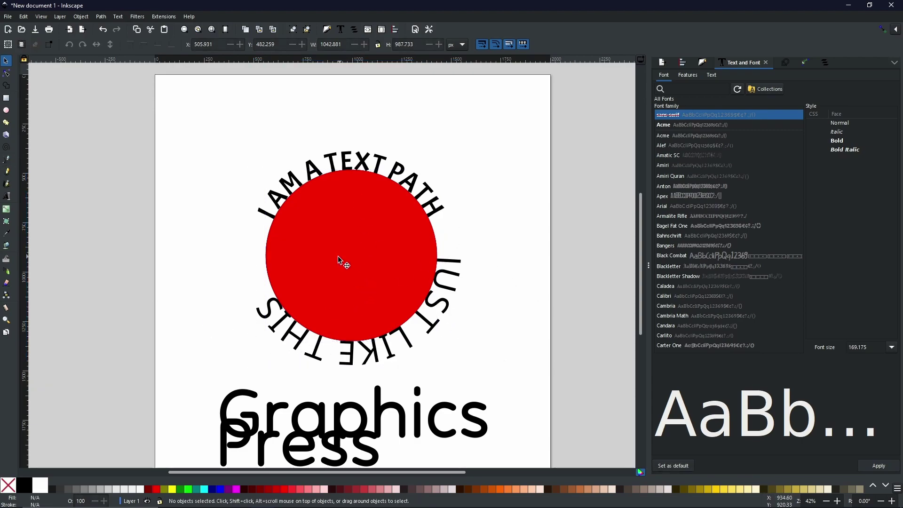
pyautogui.click(365, 243)
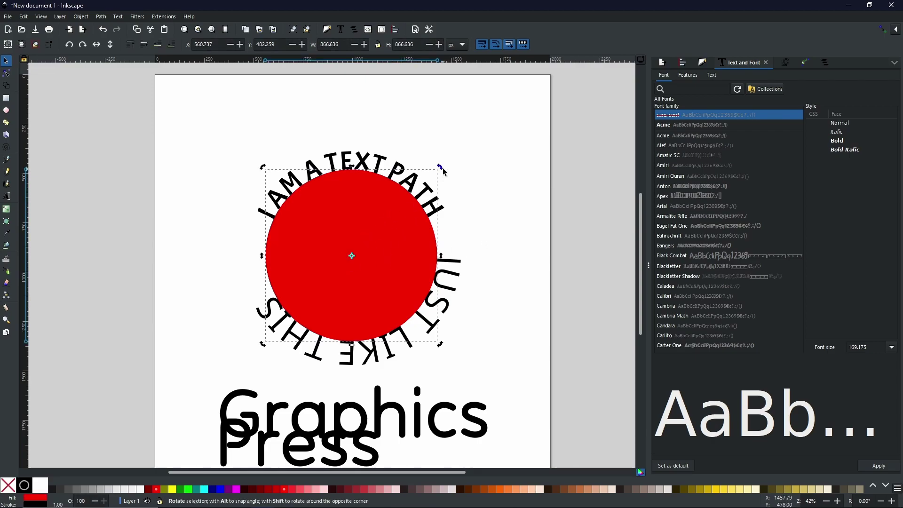
pyautogui.moveTo(442, 169)
pyautogui.mouseDown()
pyautogui.moveTo(492, 220)
pyautogui.moveTo(463, 300)
pyautogui.moveTo(295, 307)
pyautogui.moveTo(273, 299)
pyautogui.mouseUp()
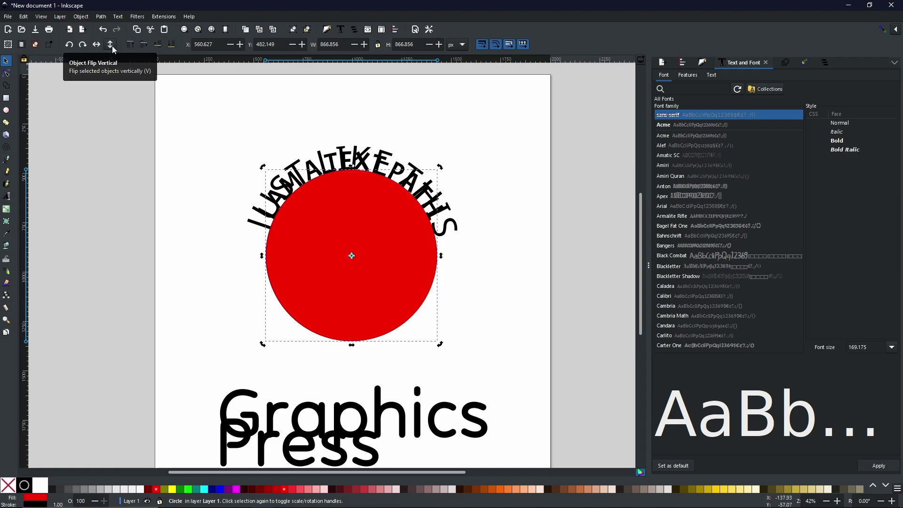
pyautogui.hotkey('ctrl', 'z')
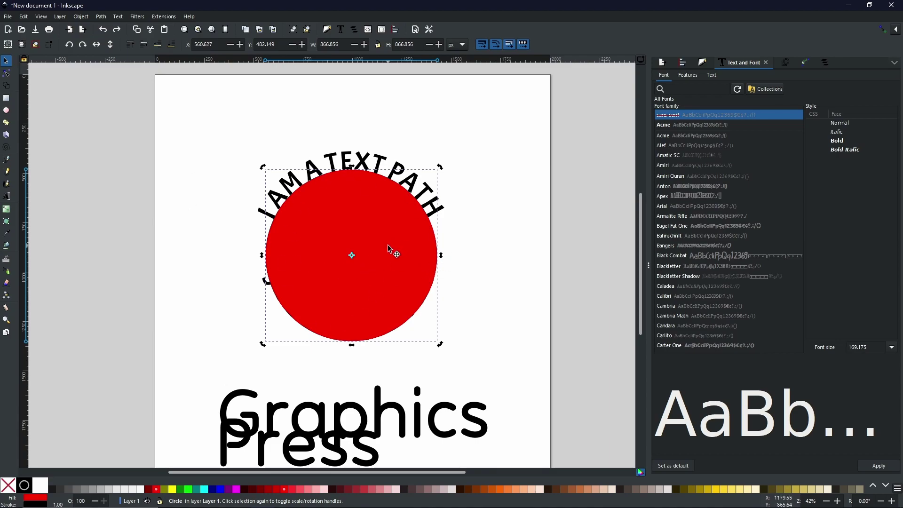
# Remove the fill and stroke from both stacked circles, leaving only the two curved texts
pyautogui.click(353, 236)
pyautogui.click(10, 488)
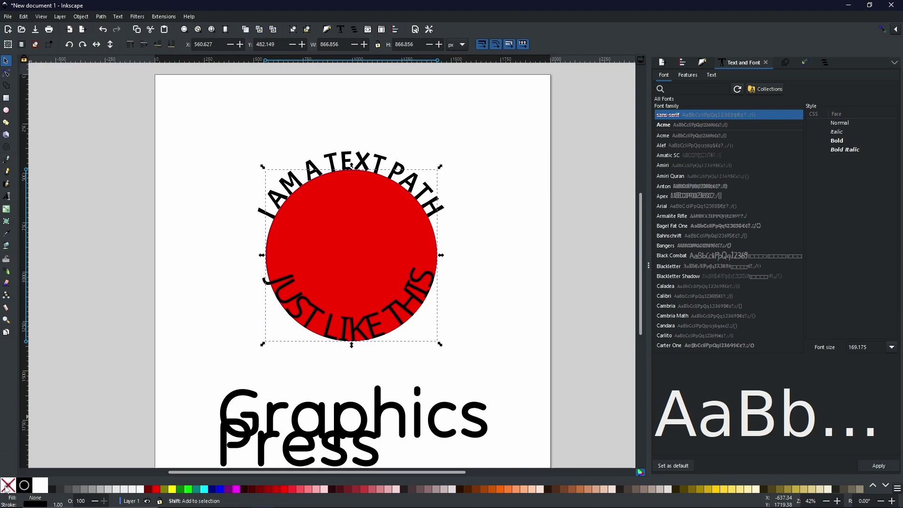
pyautogui.keyDown('shift'); pyautogui.click(7, 489); pyautogui.keyUp('shift')
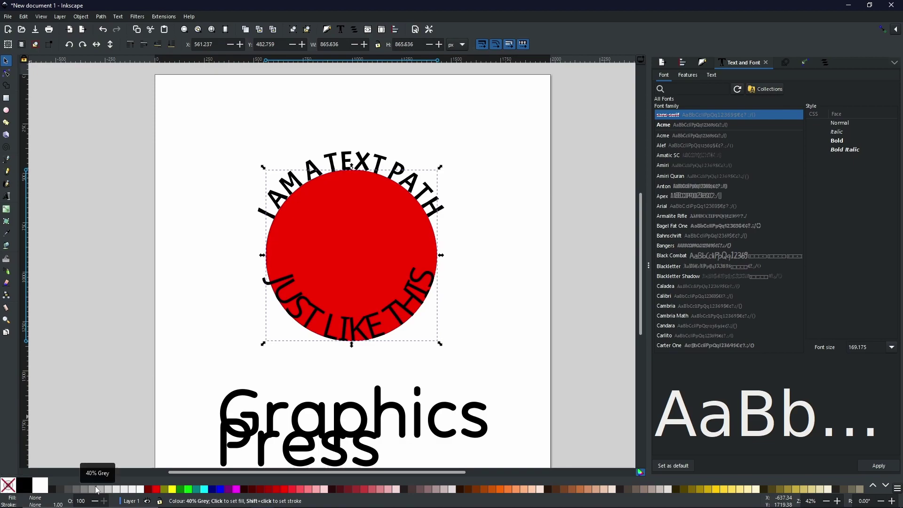
pyautogui.hotkey('ctrl', 'z')
pyautogui.hotkey('ctrl', 'z')
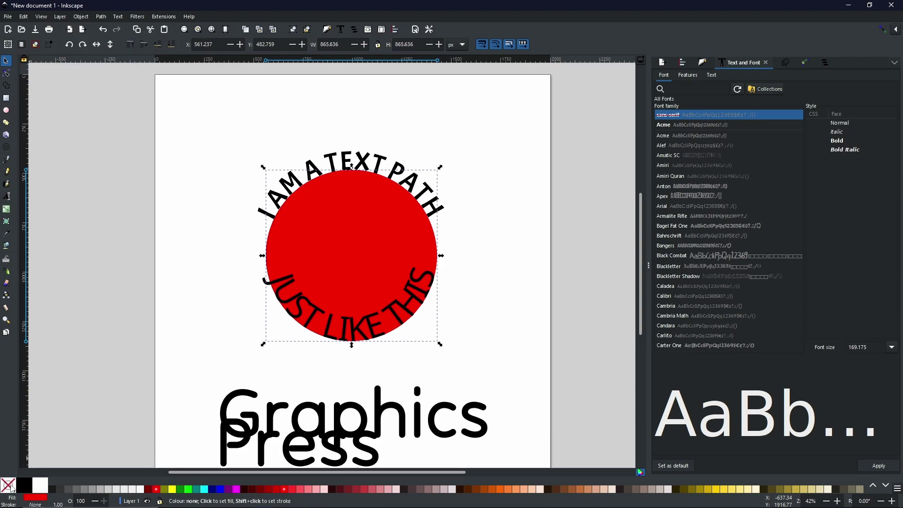
pyautogui.click(7, 490)
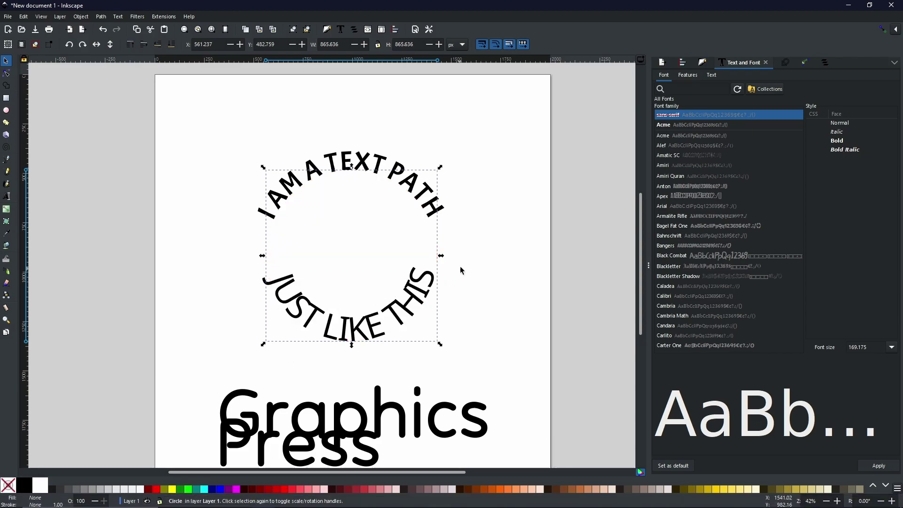
pyautogui.click(448, 278)
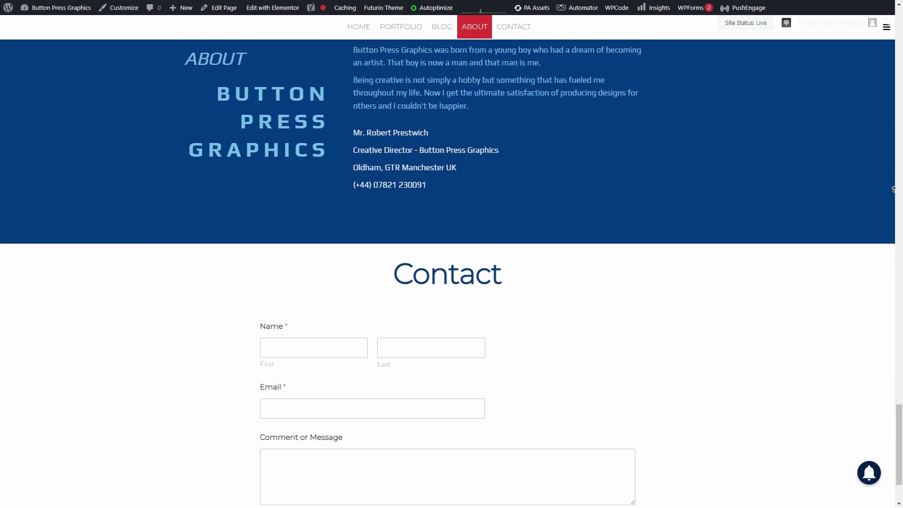
pyautogui.middleClick(901, 210)
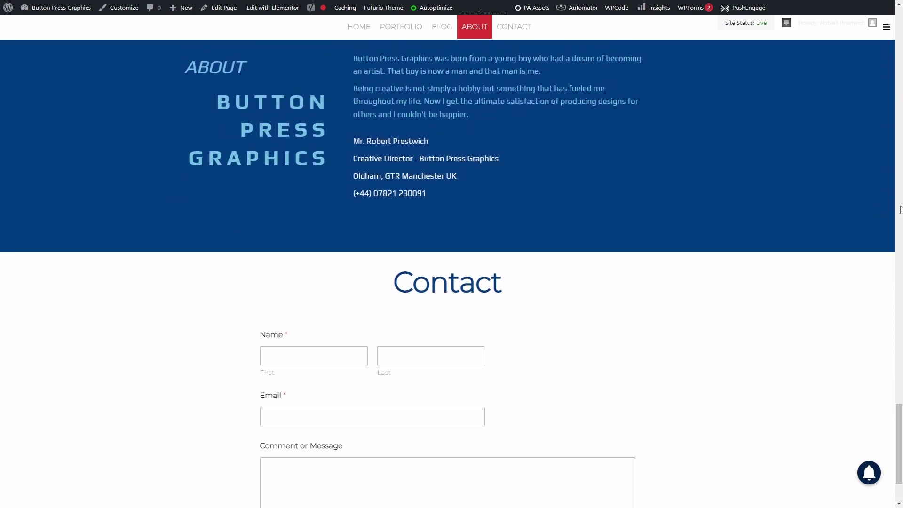